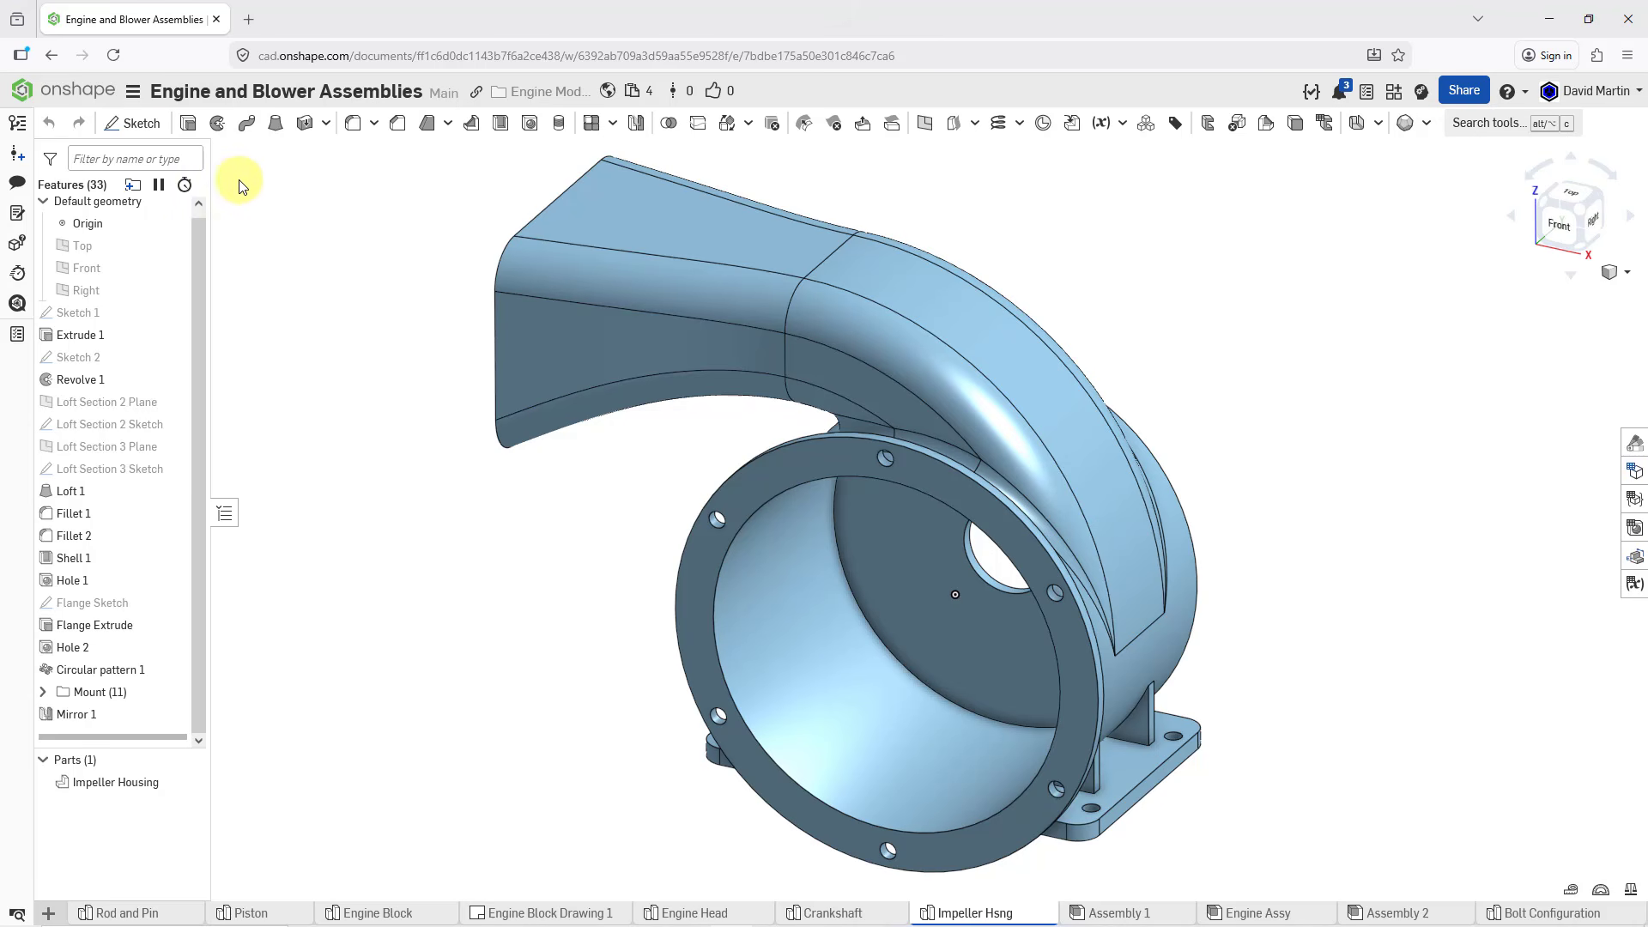
Start a sketch on the housing's front flange face and project the flange's outer circular edge into it
click(144, 126)
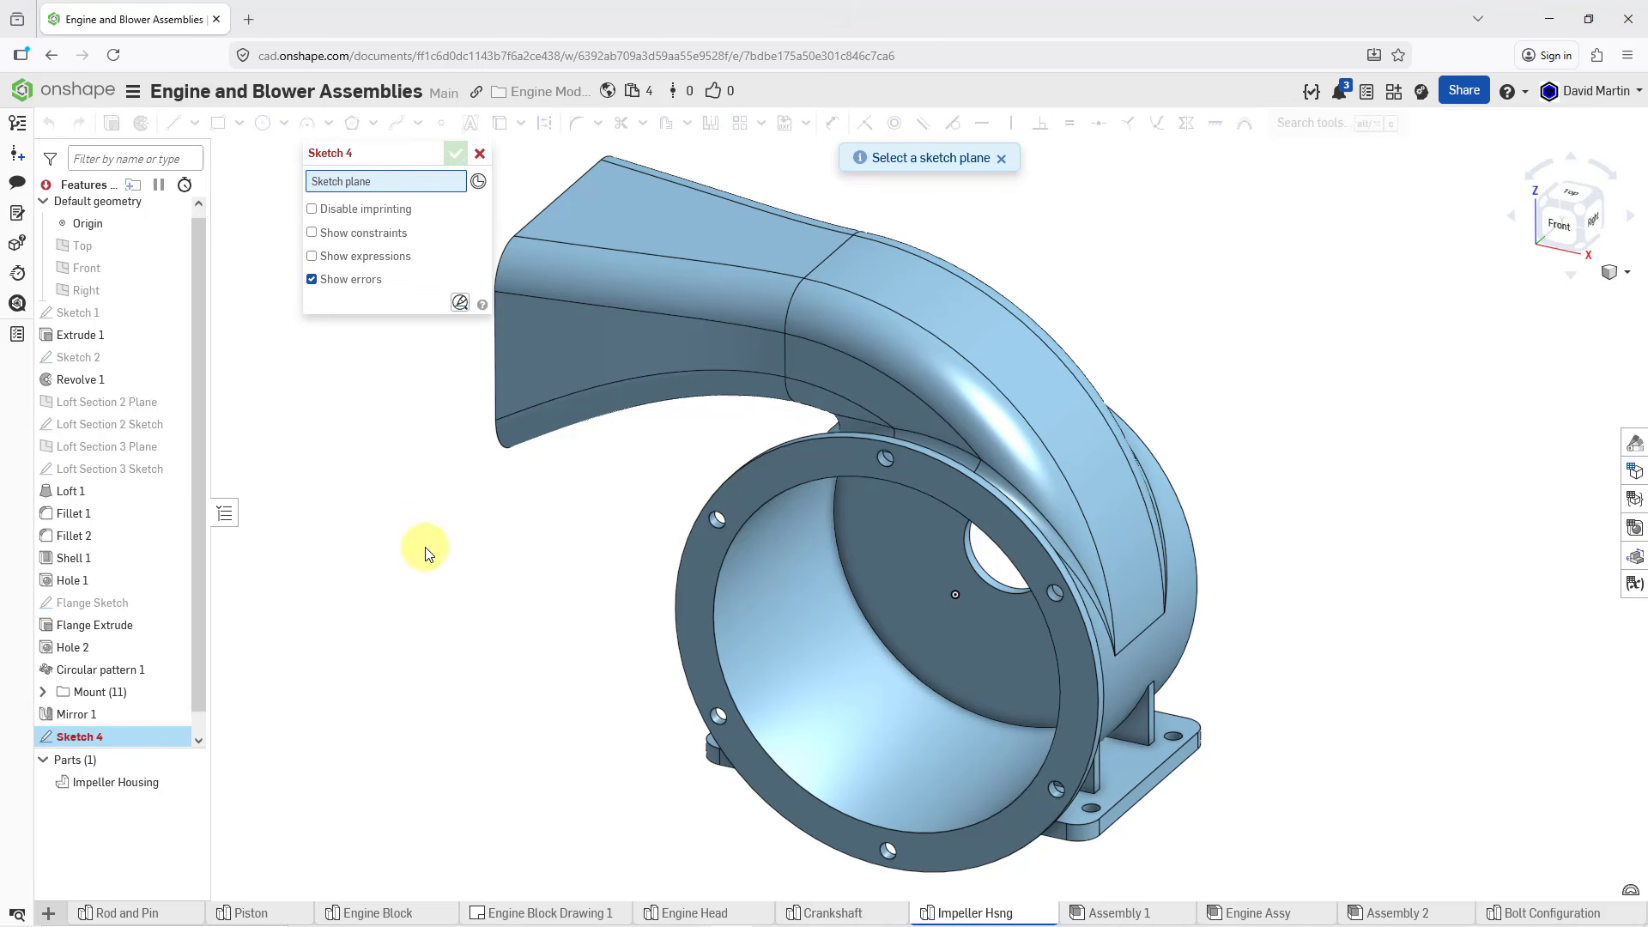
click(769, 477)
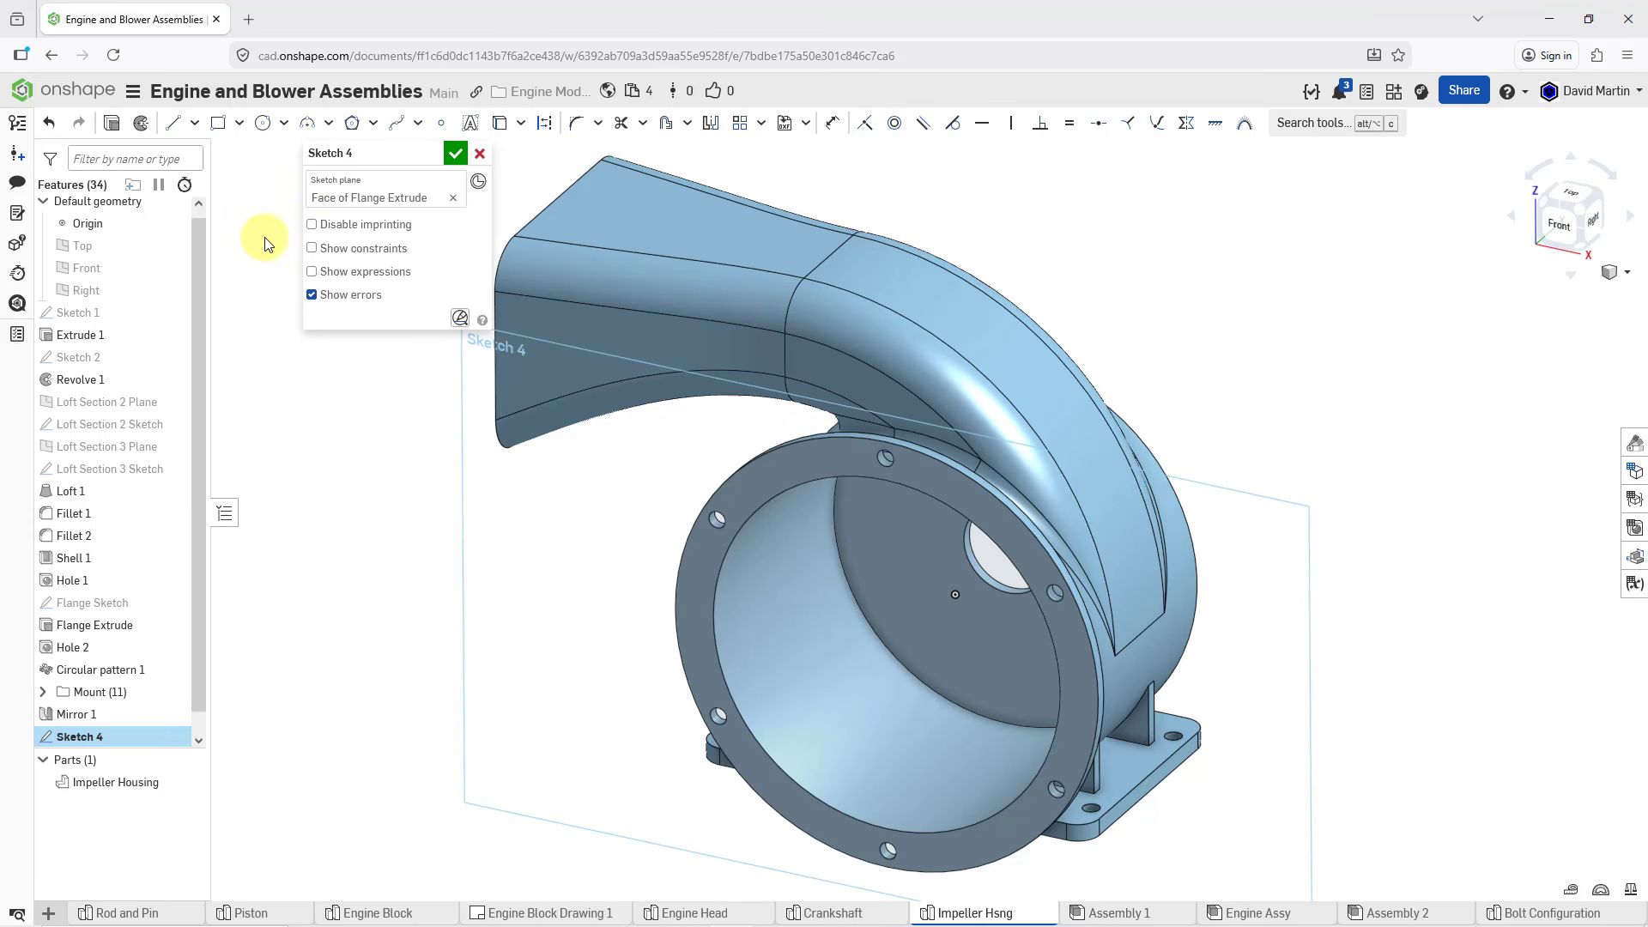
click(504, 136)
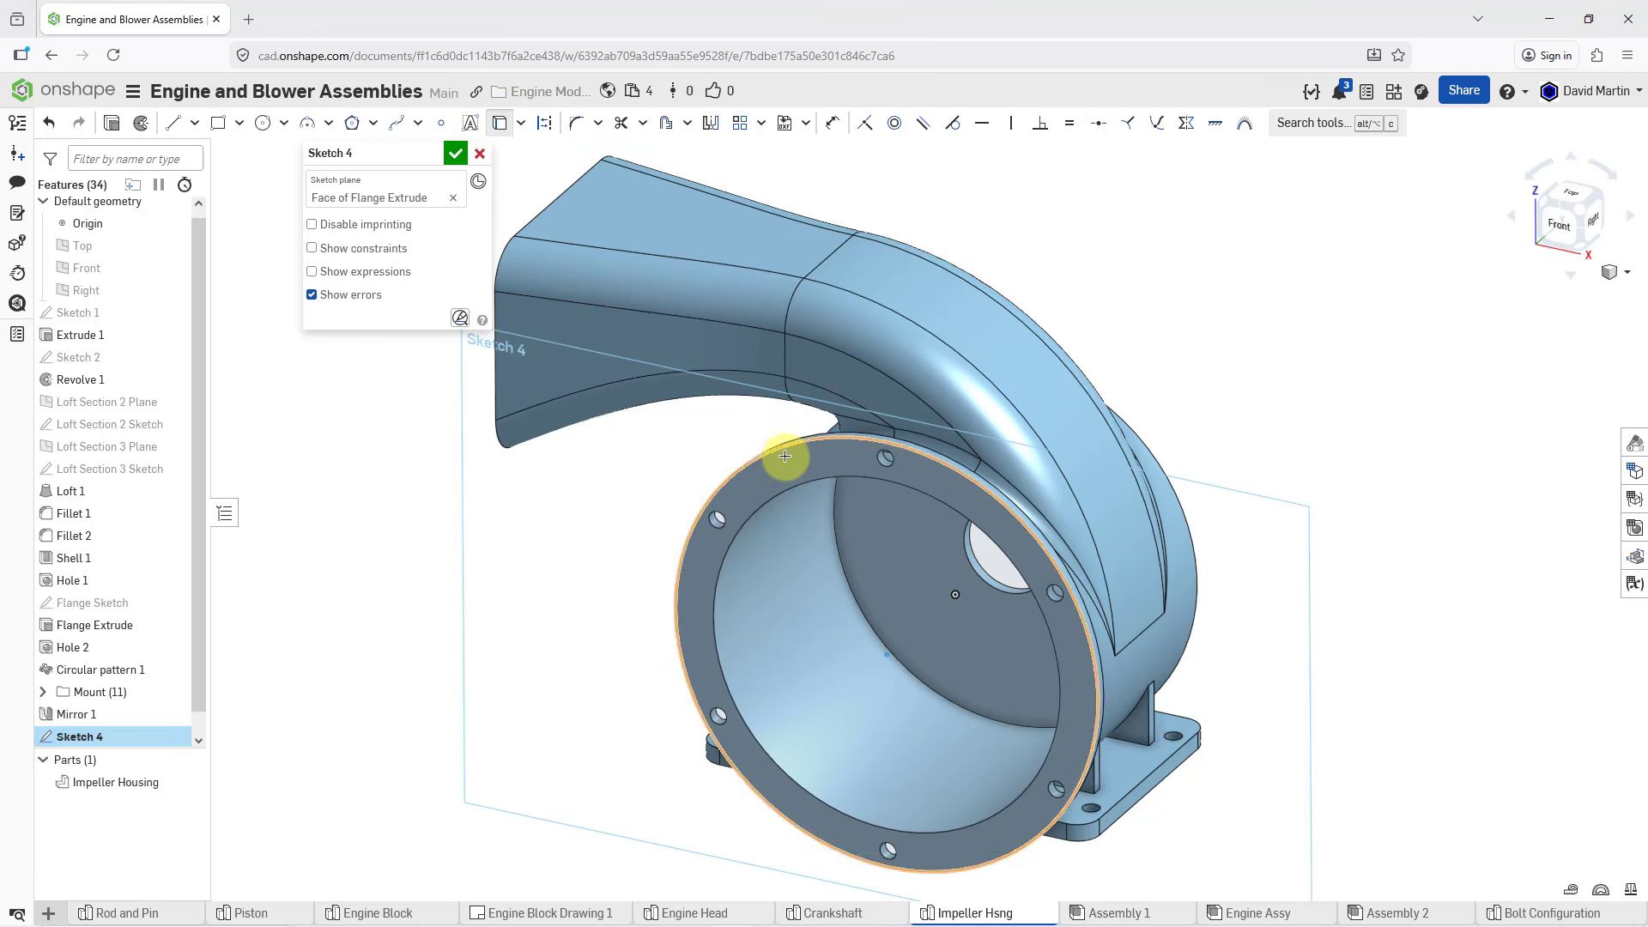
right_drag(811, 460, 815, 440)
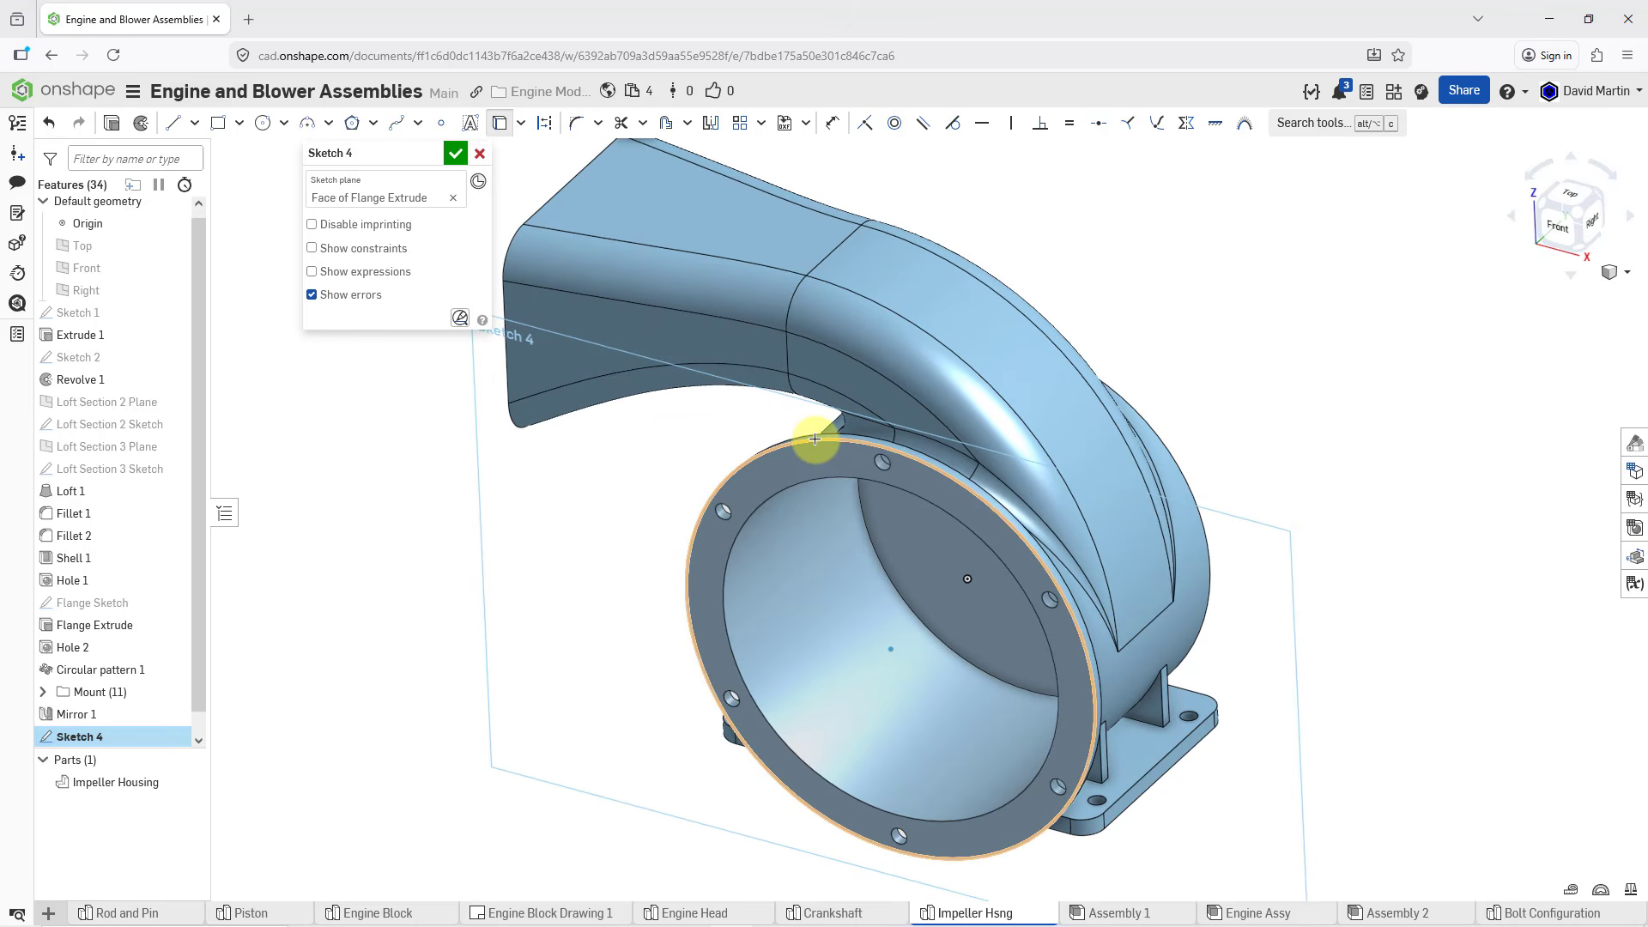
click(814, 440)
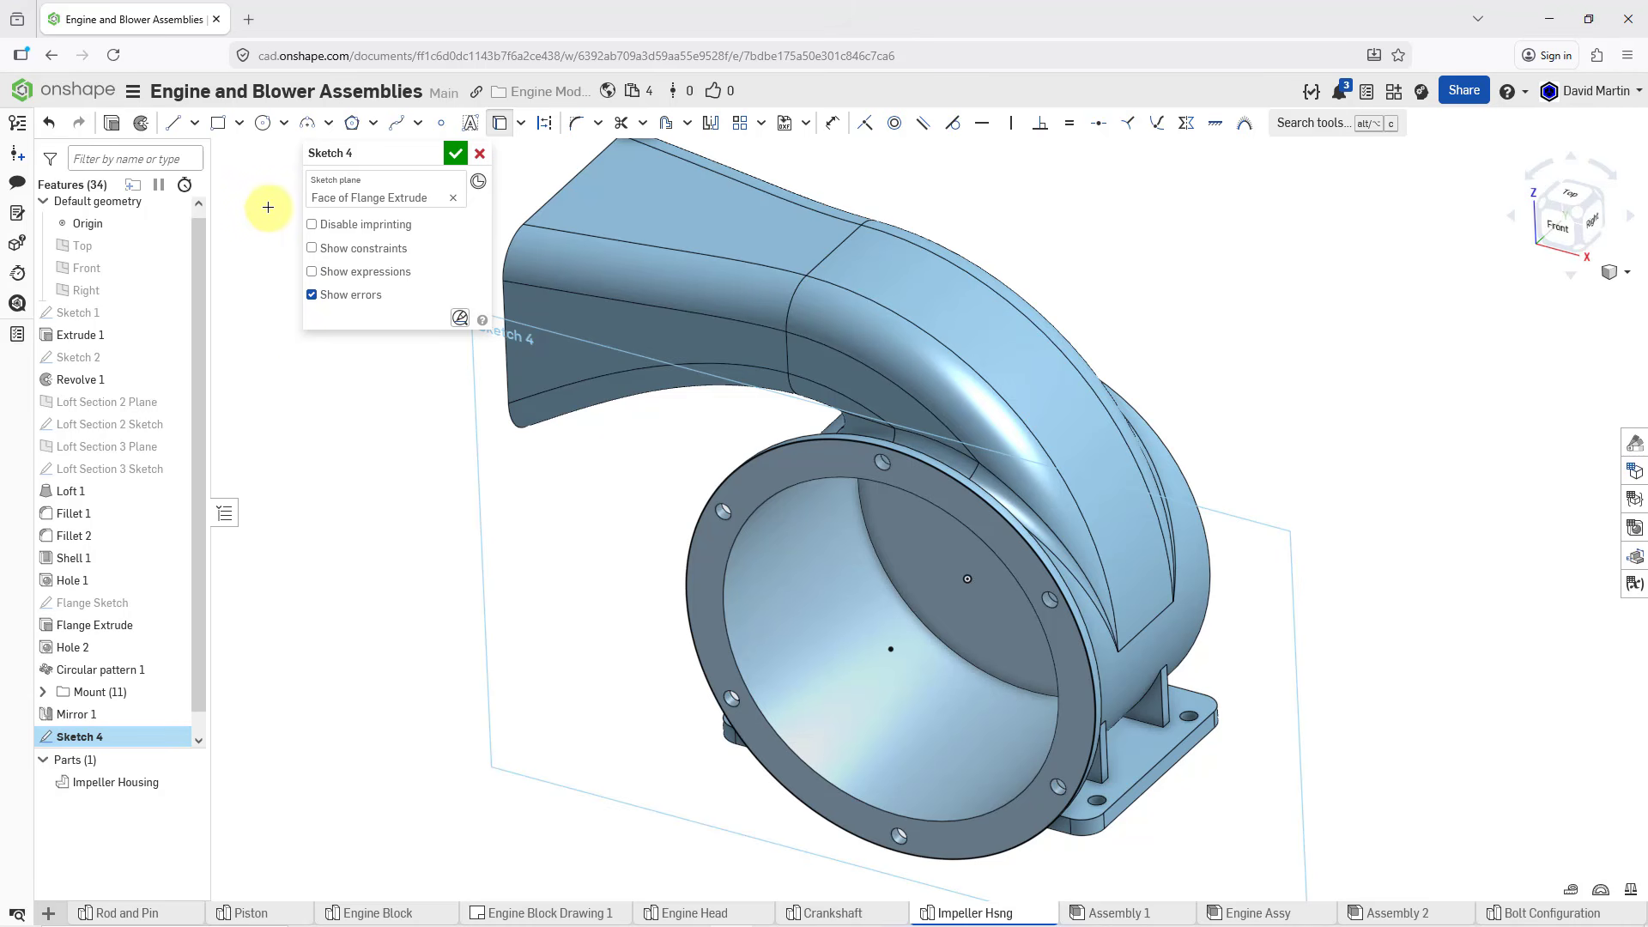
Sketch a 290 mm diameter circle centred on the flange and finish the sketch
click(264, 132)
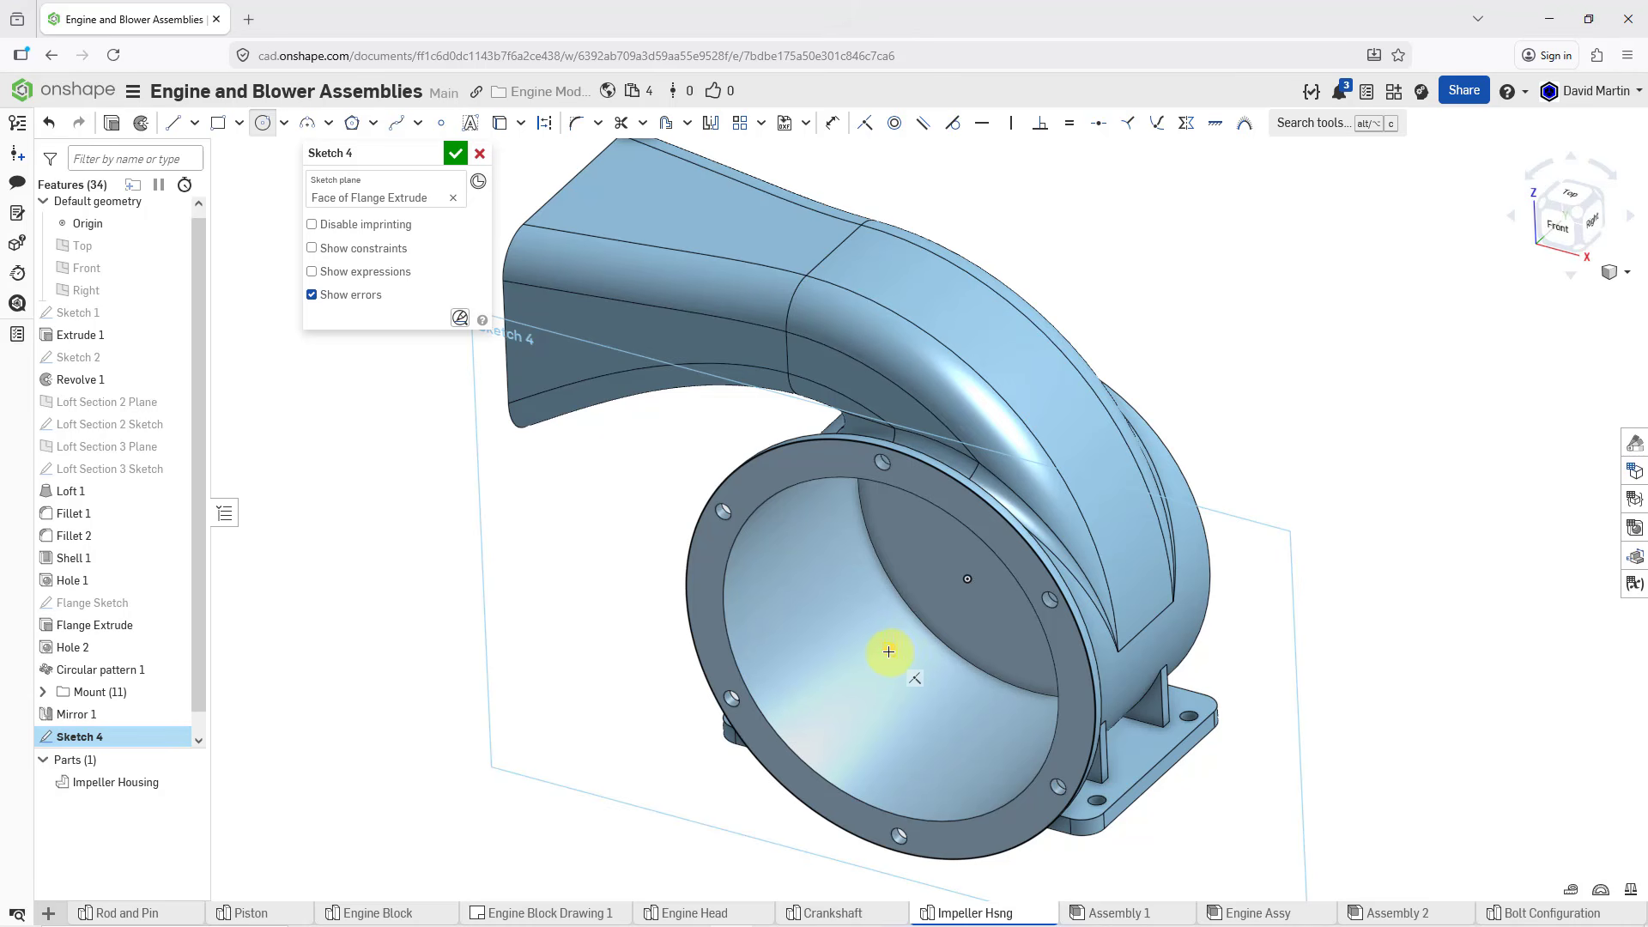
click(889, 651)
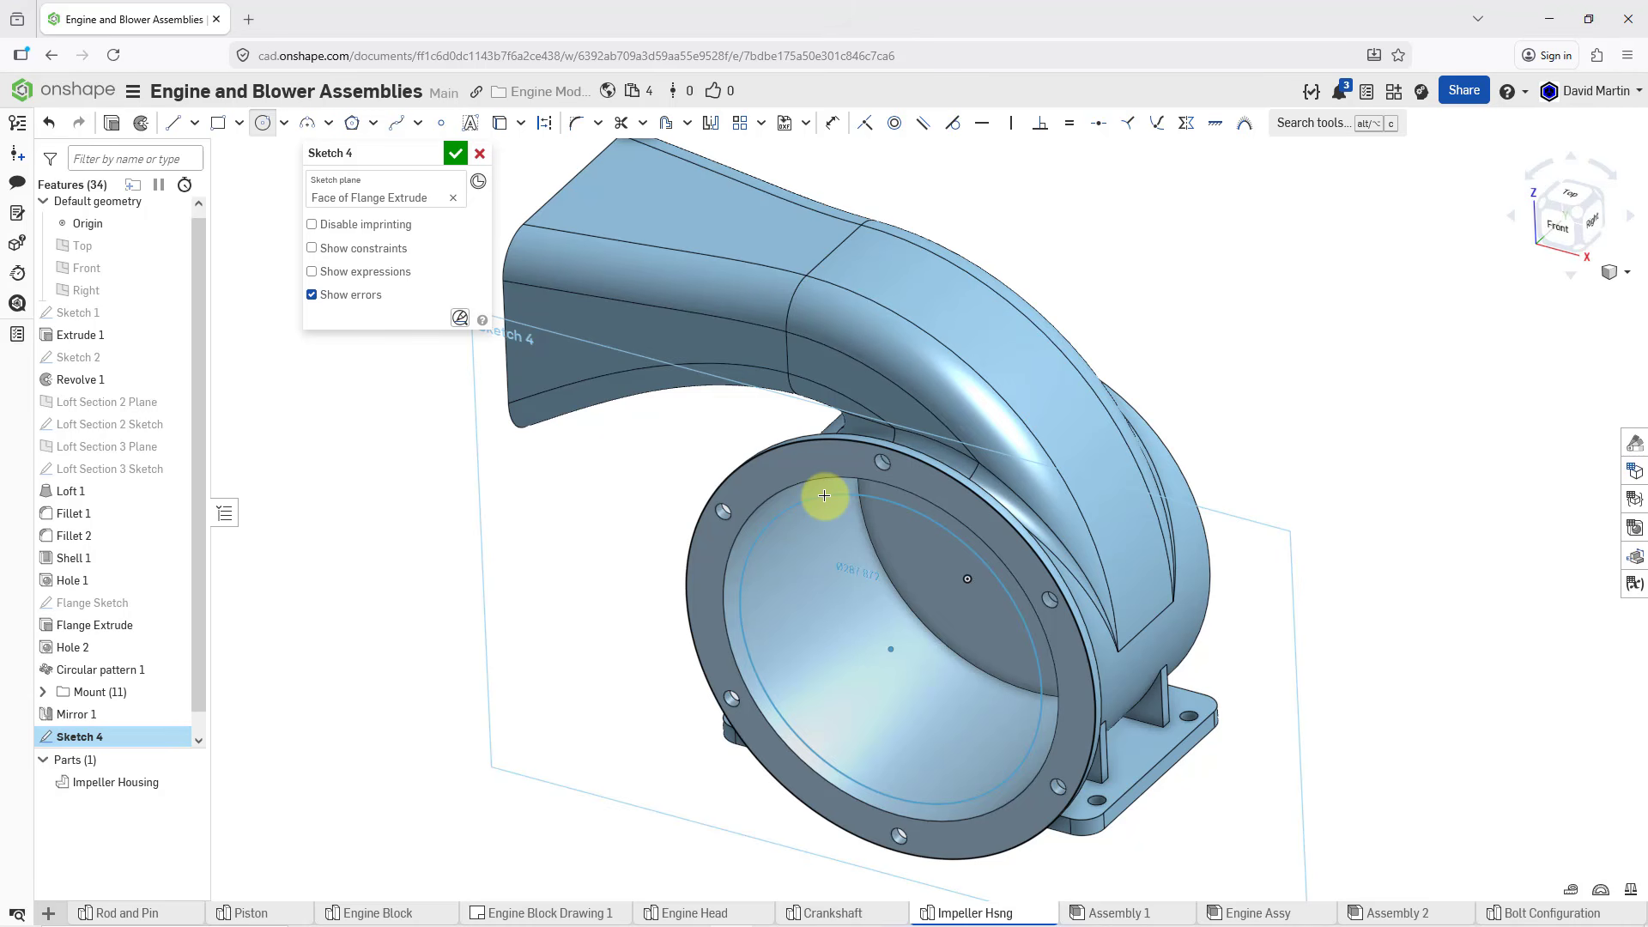
click(826, 496)
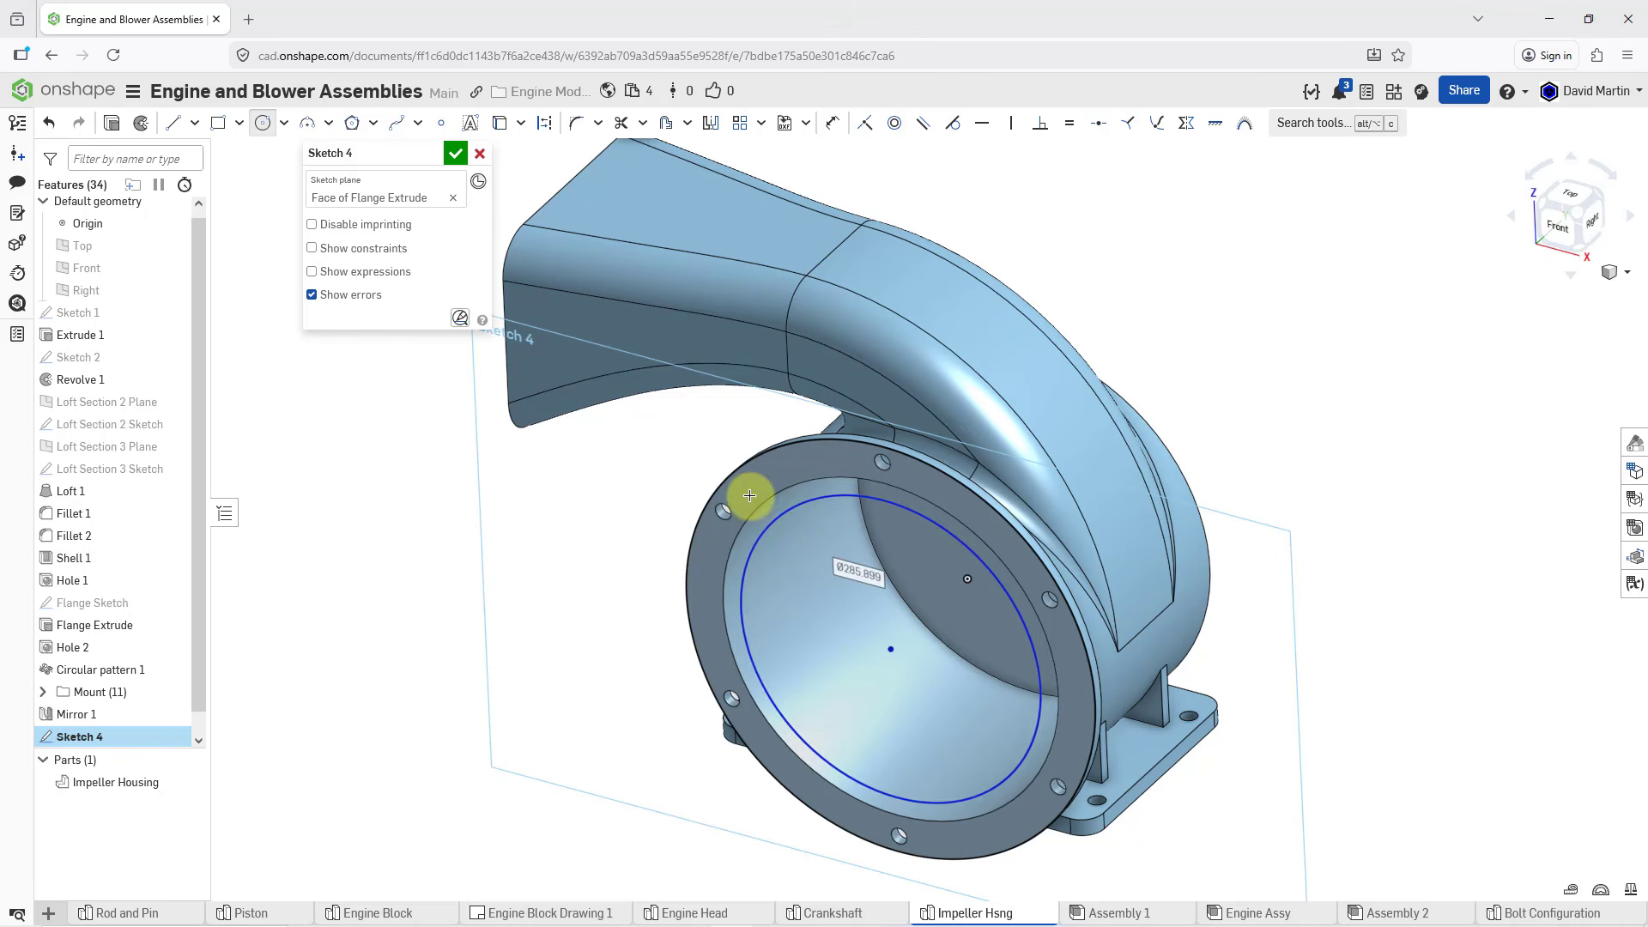
text(290)
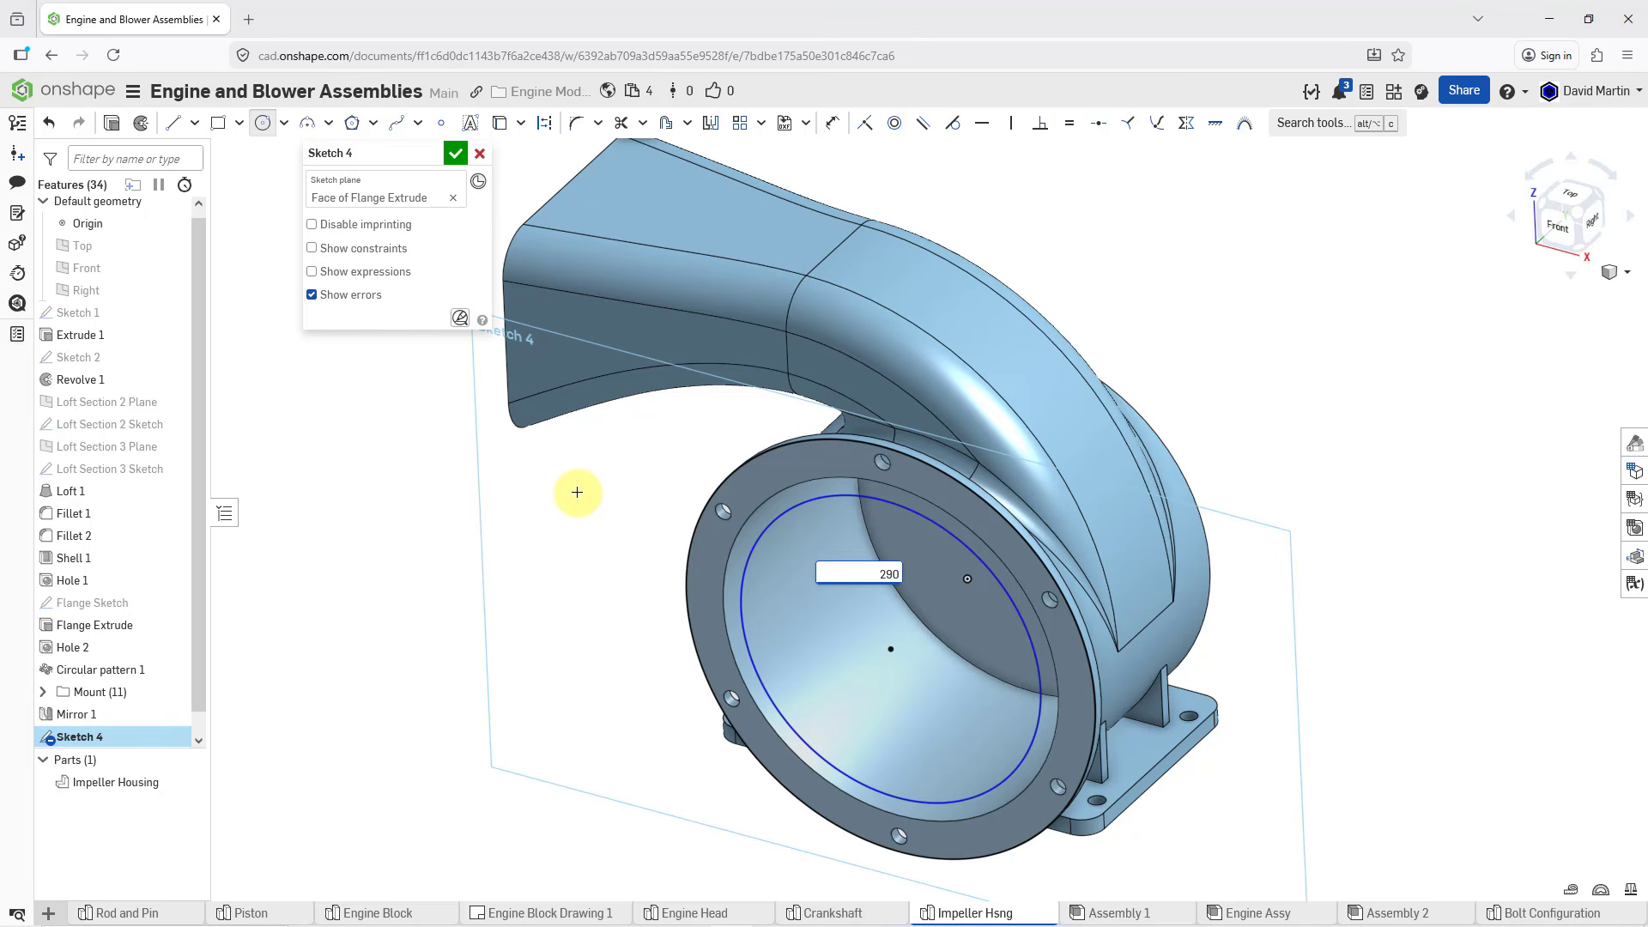
key(Return)
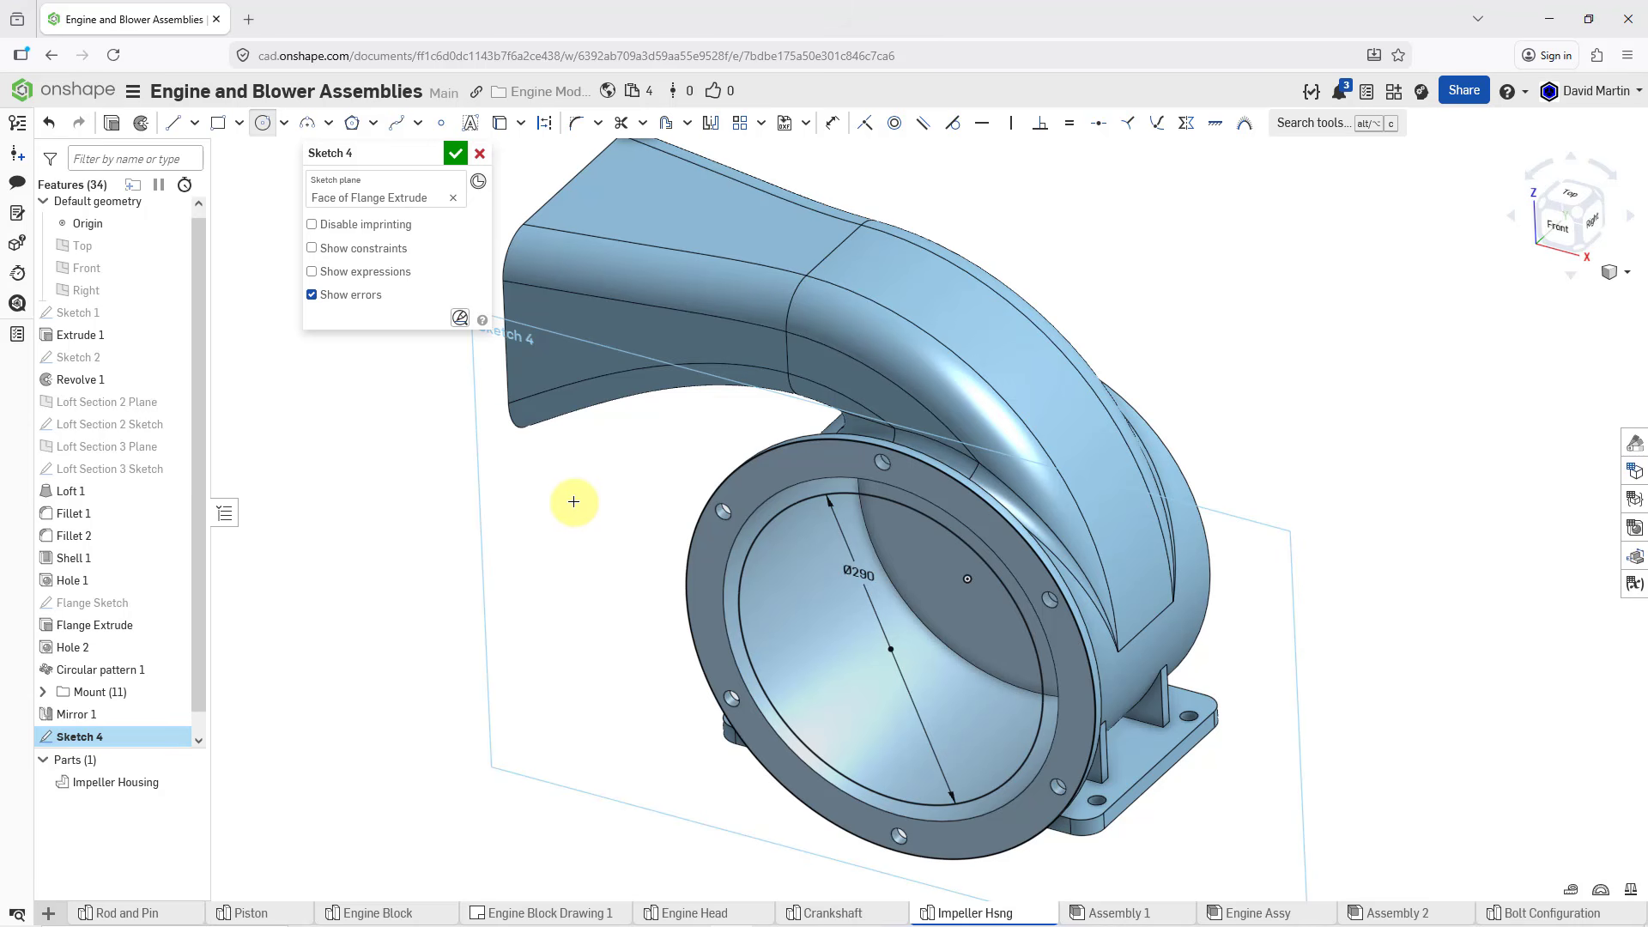
click(455, 154)
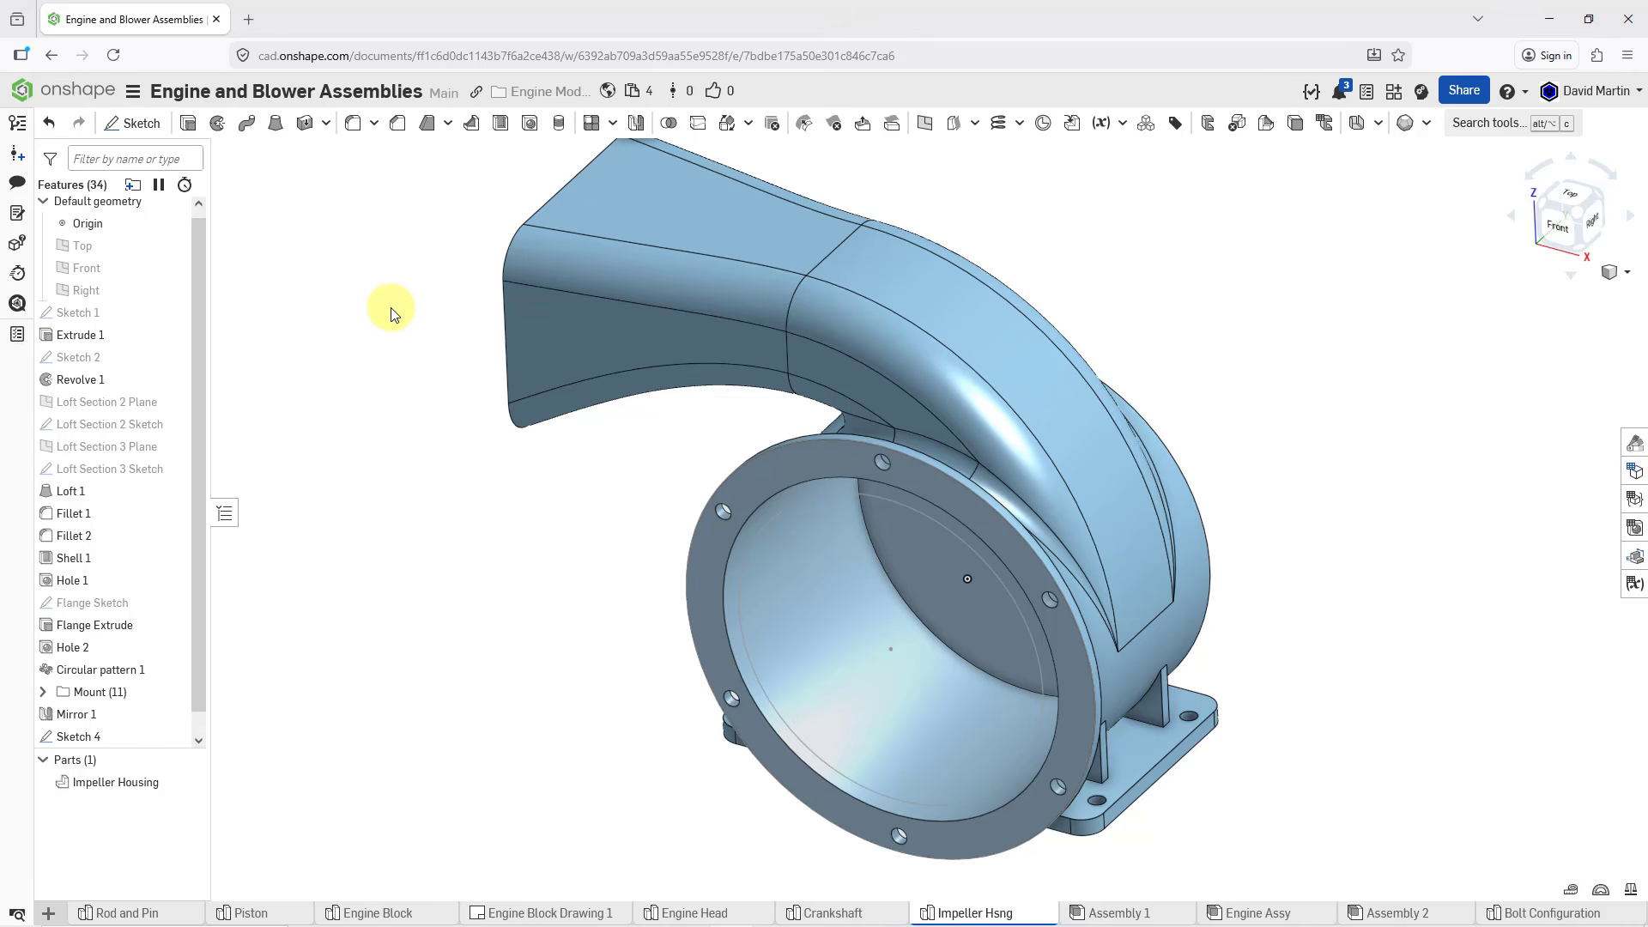
Extrude both ring regions of the flange sketch 10 mm outward from the housing as a new solid part
click(188, 122)
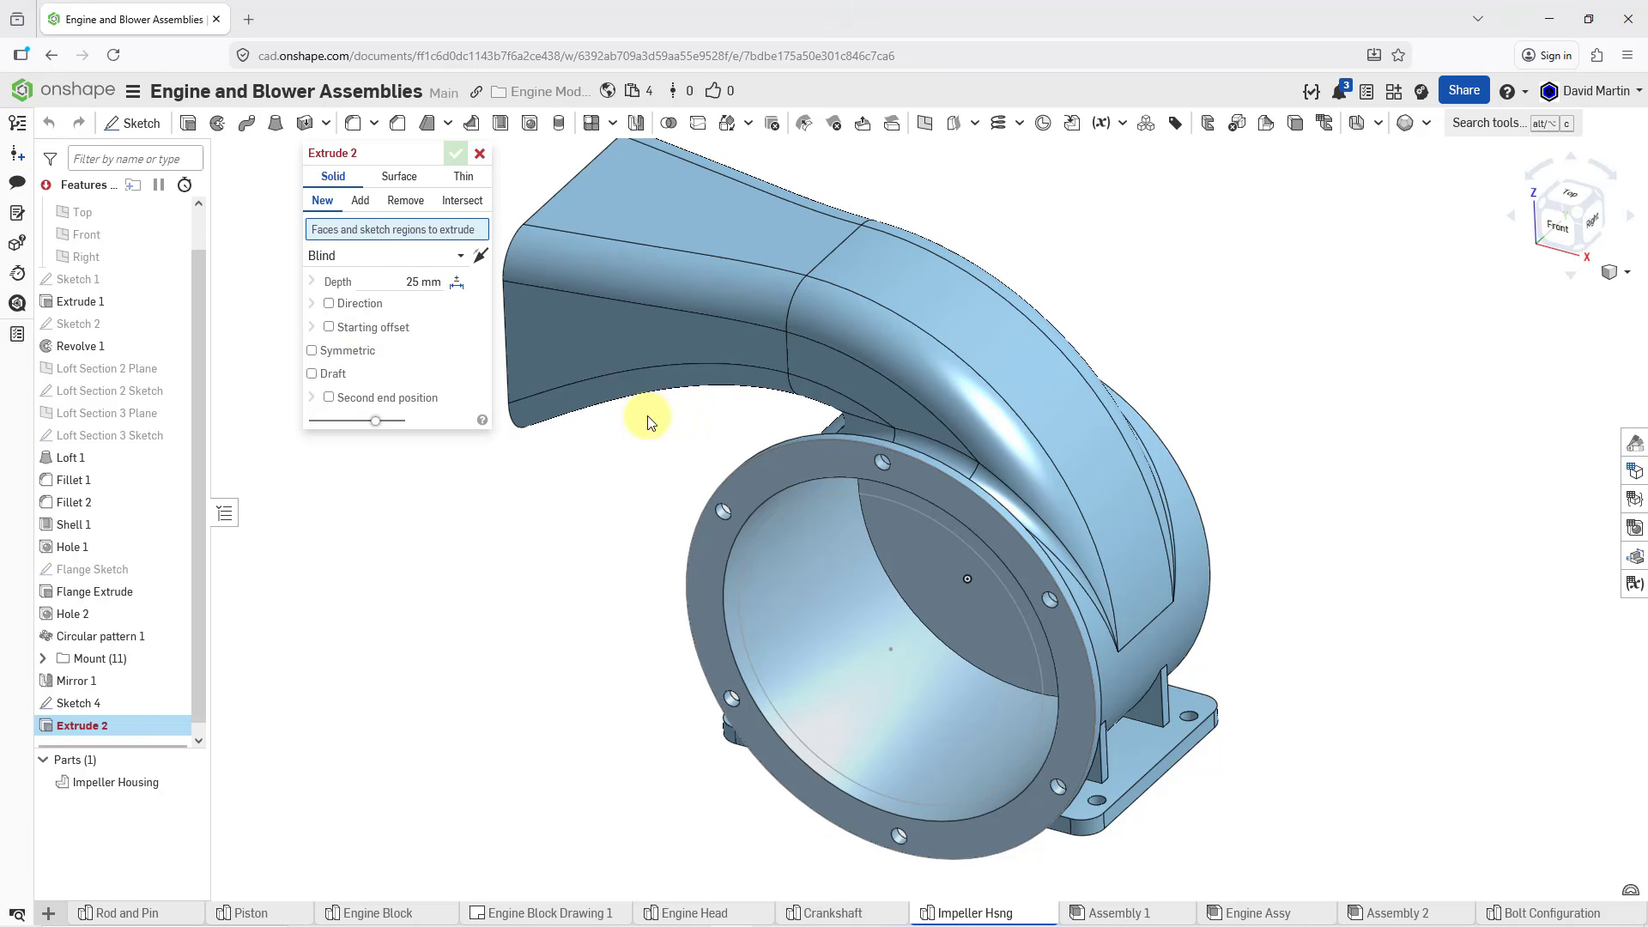
click(778, 464)
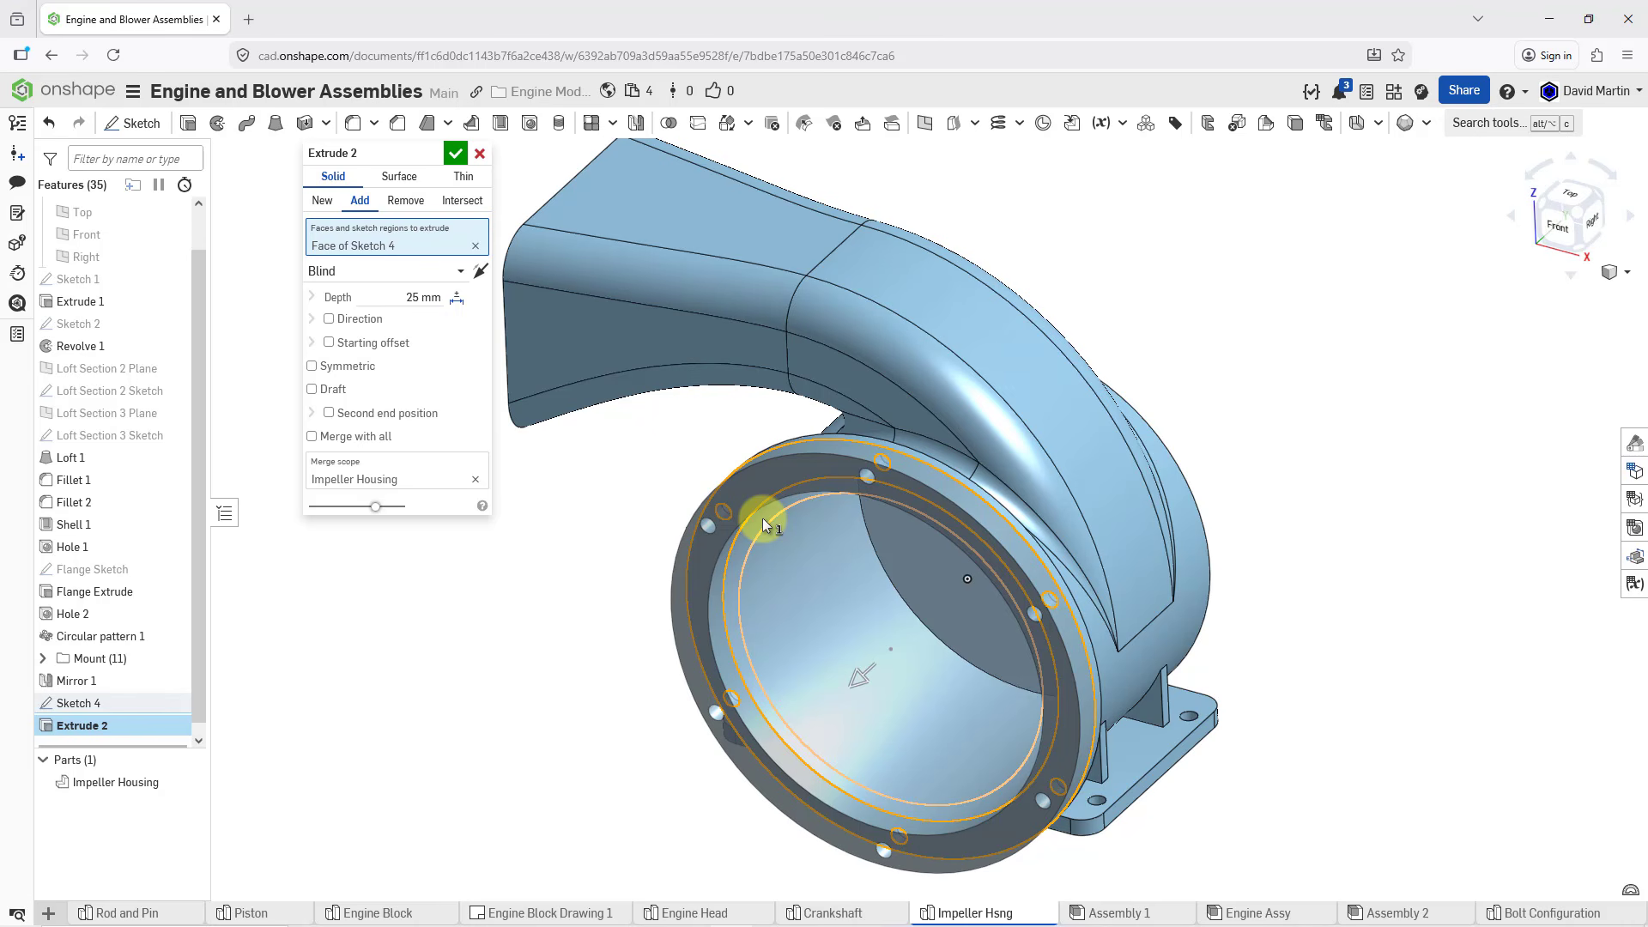
click(762, 521)
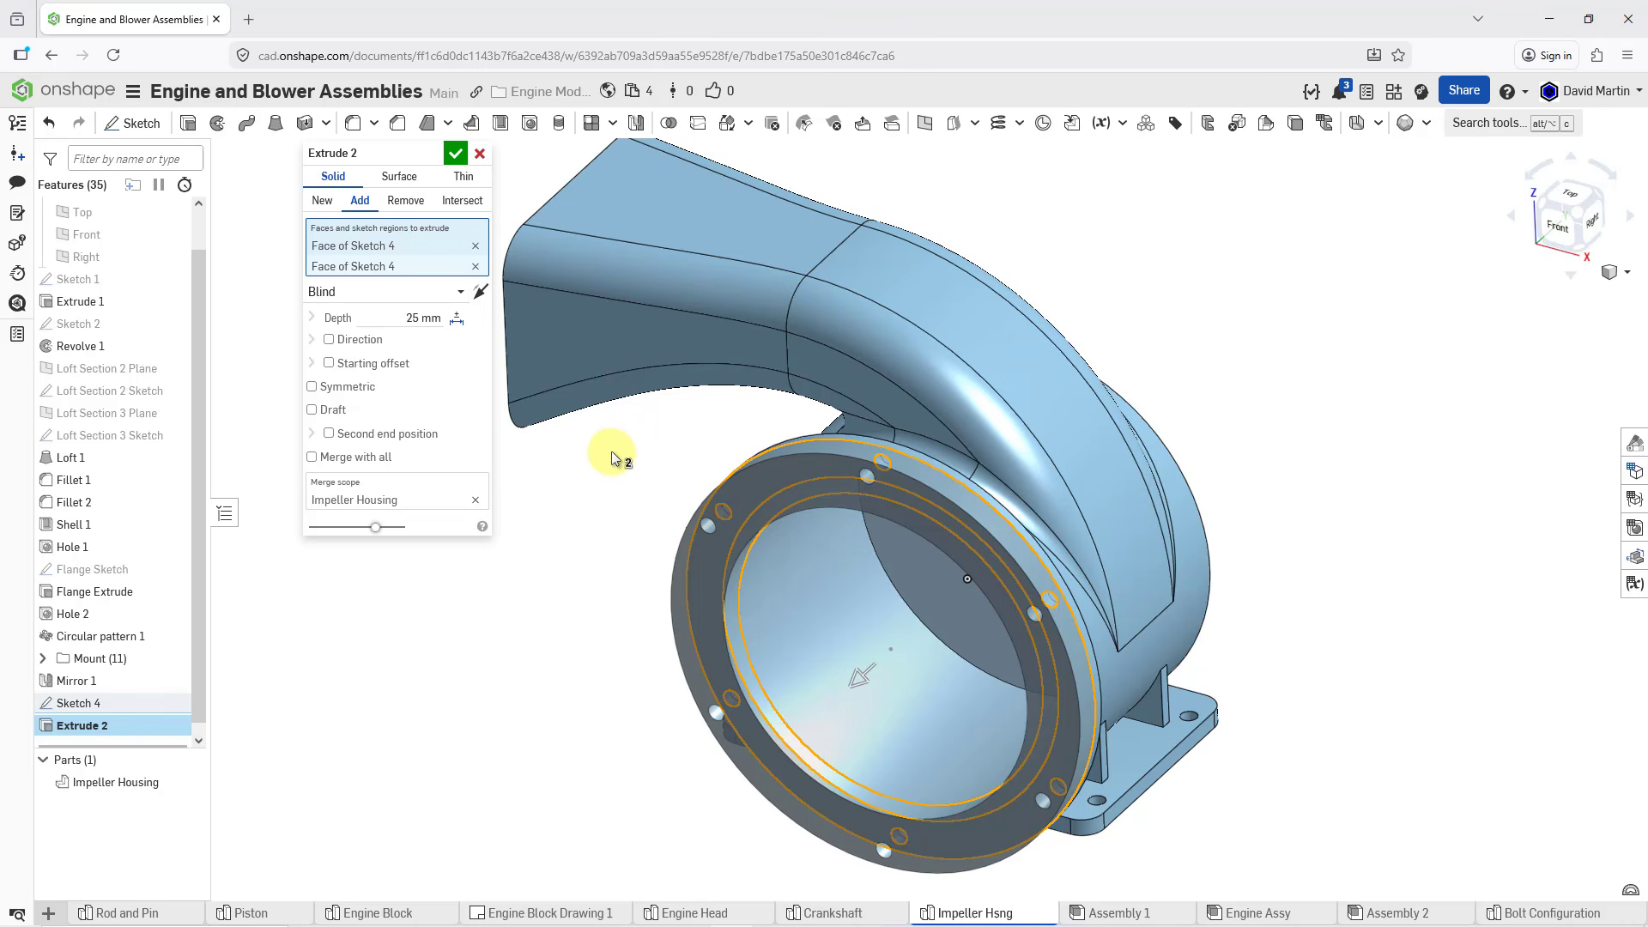
mouse_move(656, 469)
right_down()
mouse_move(621, 469)
mouse_move(666, 458)
mouse_move(657, 472)
right_up()
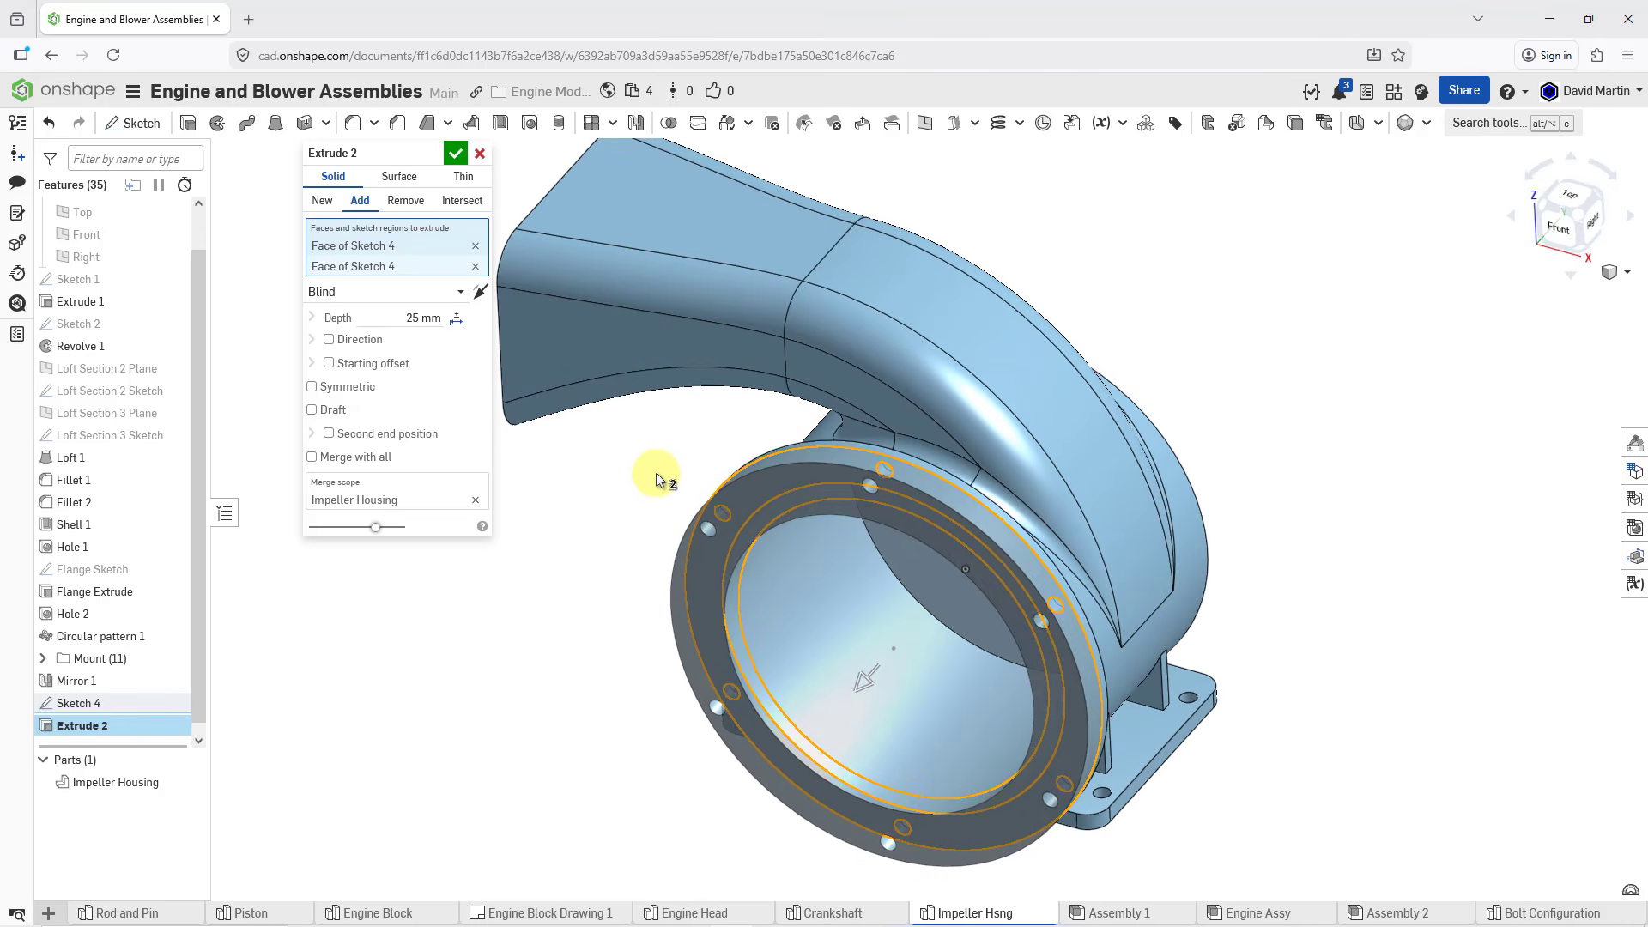
click(323, 202)
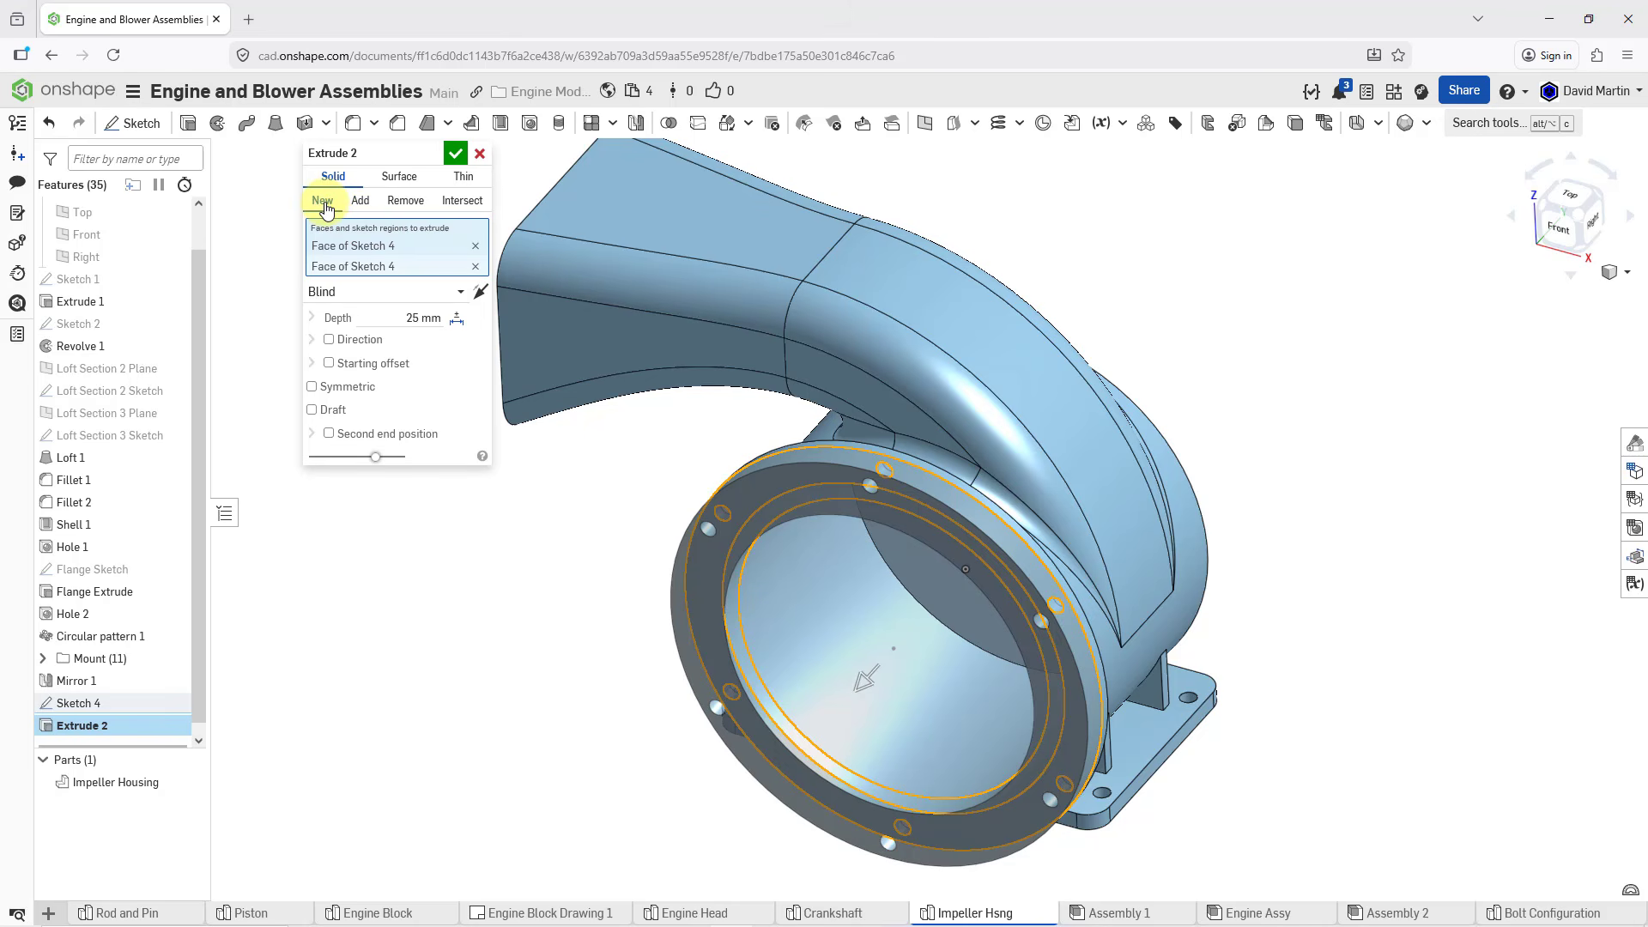
click(382, 325)
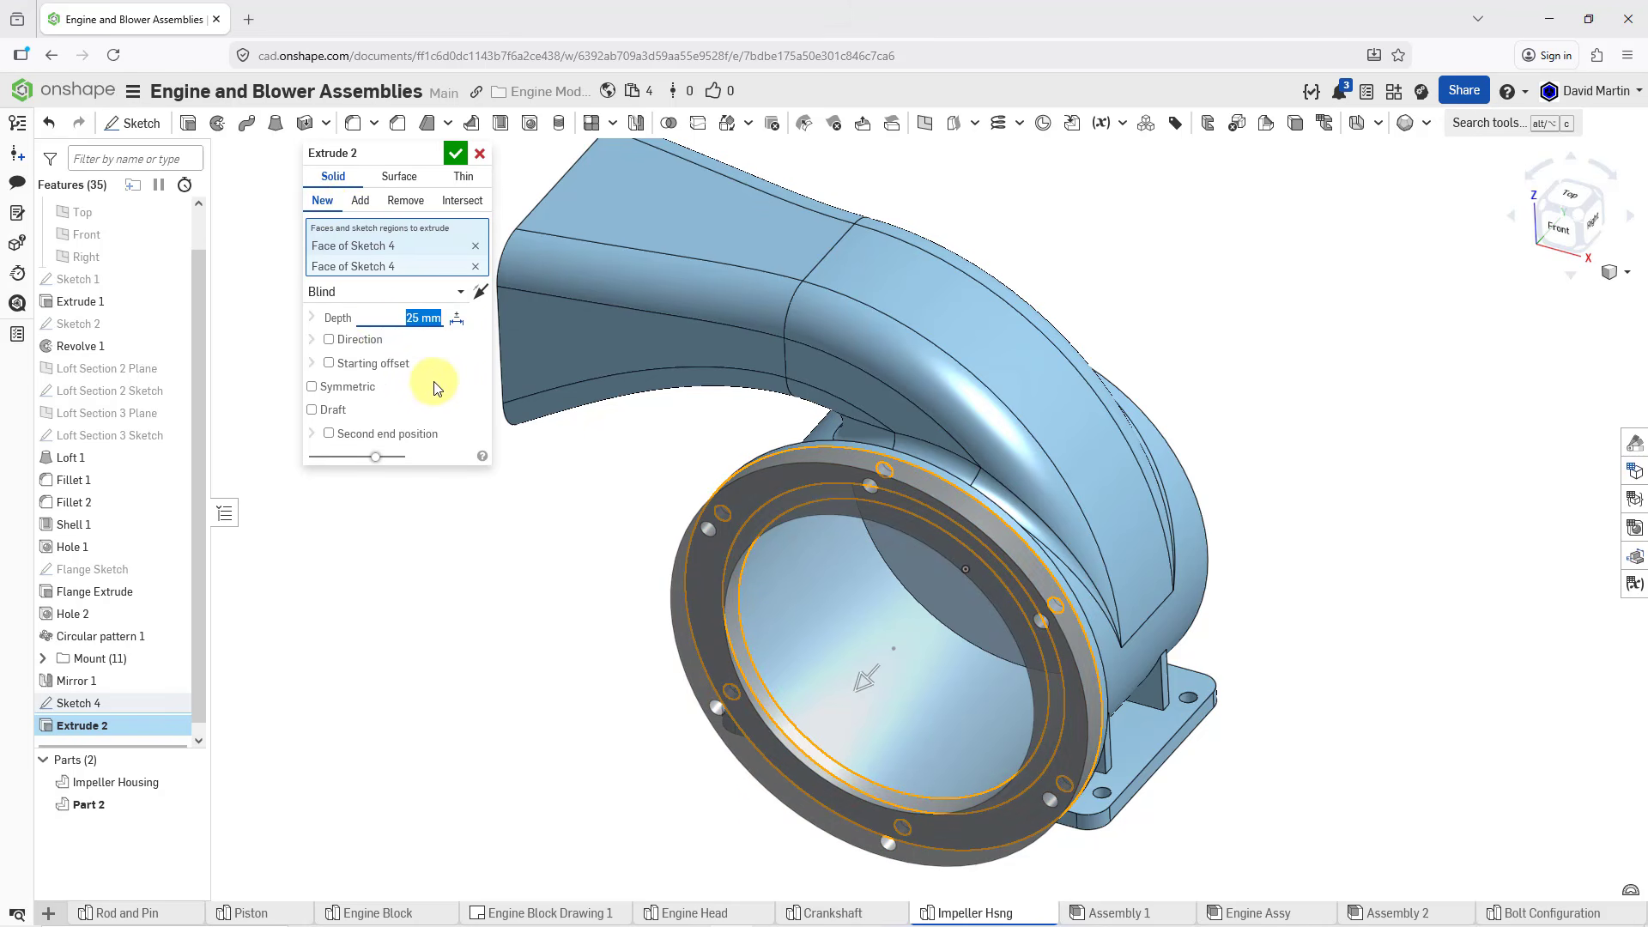
text(10)
key(Return)
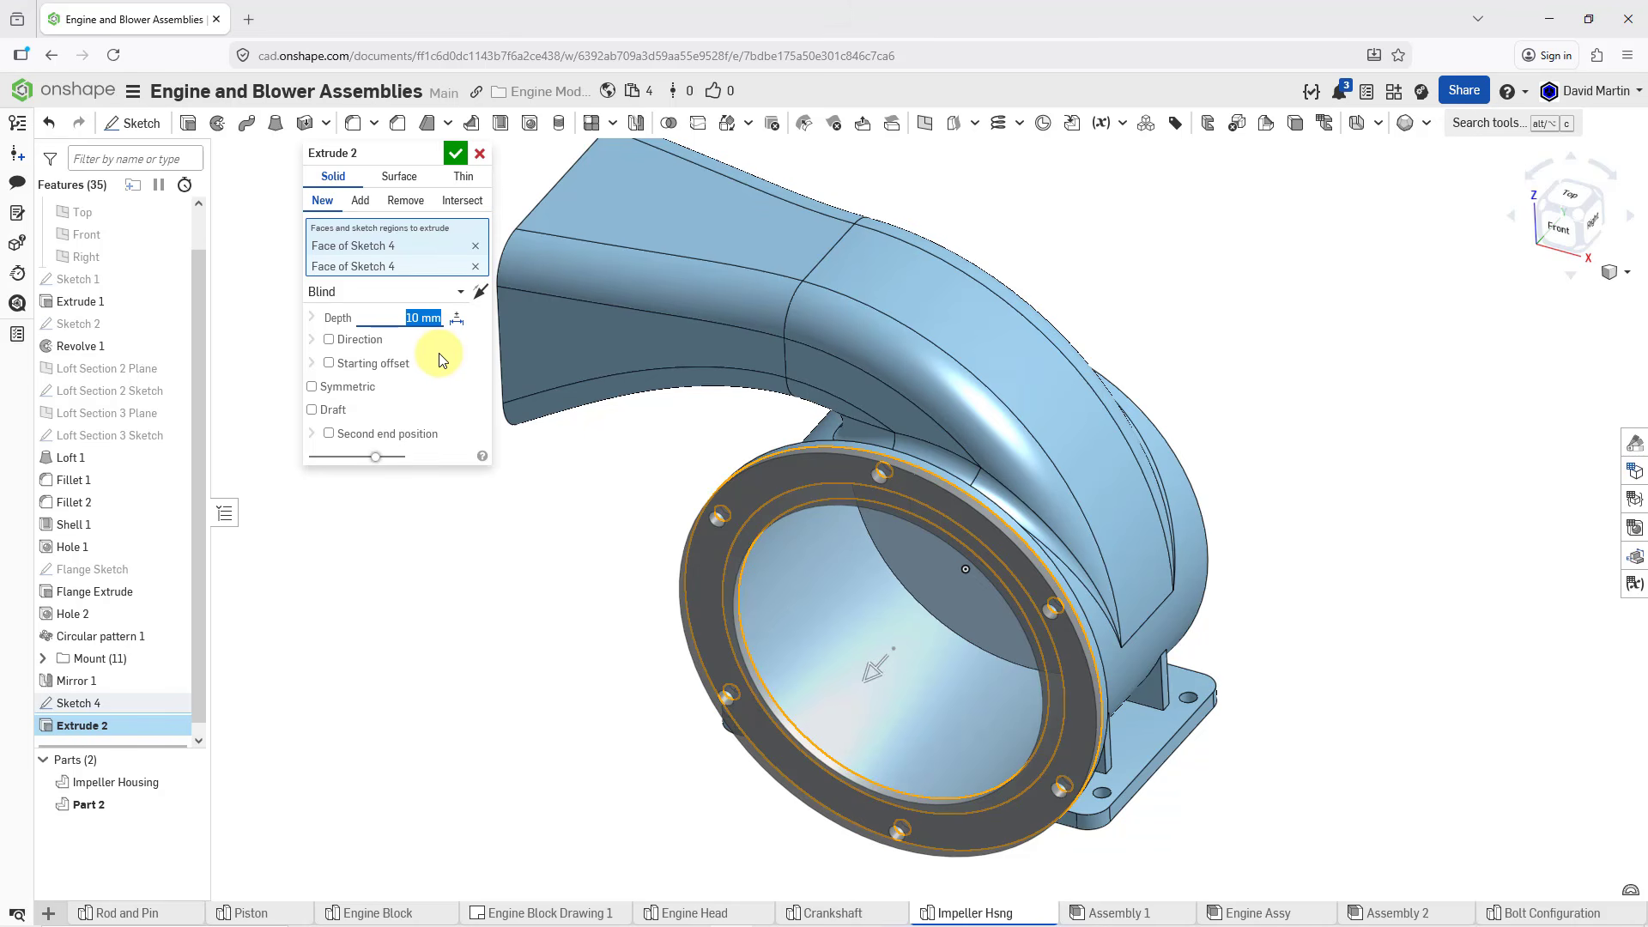
click(454, 155)
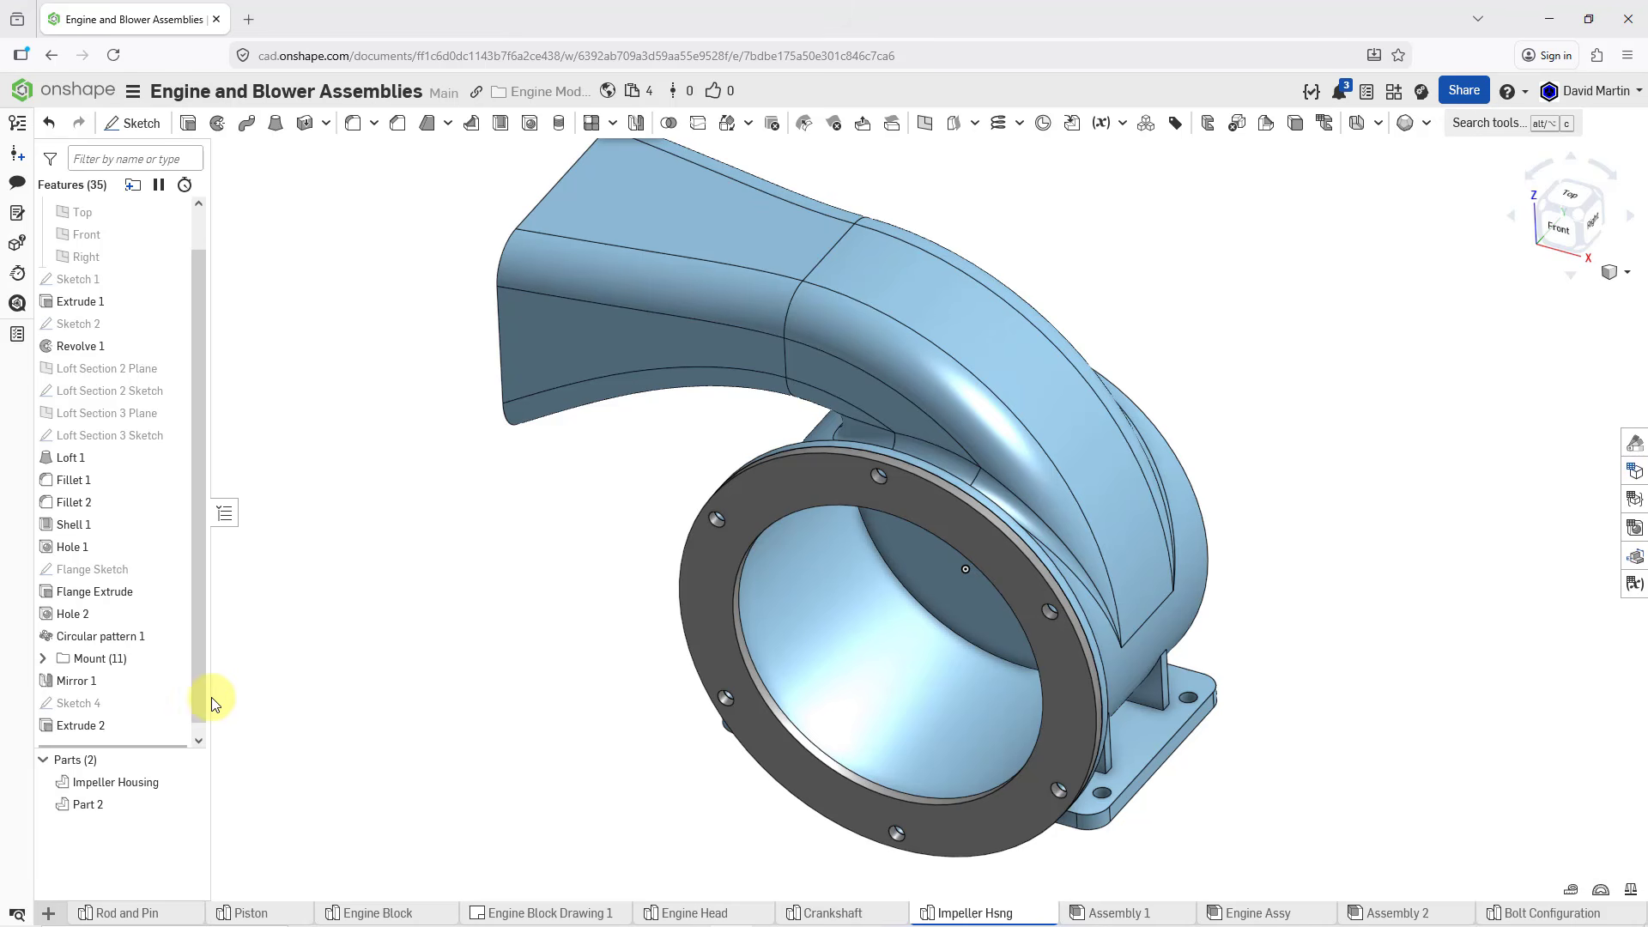
Rename Sketch 4 as "Flange Part Sketch"
right_click(94, 702)
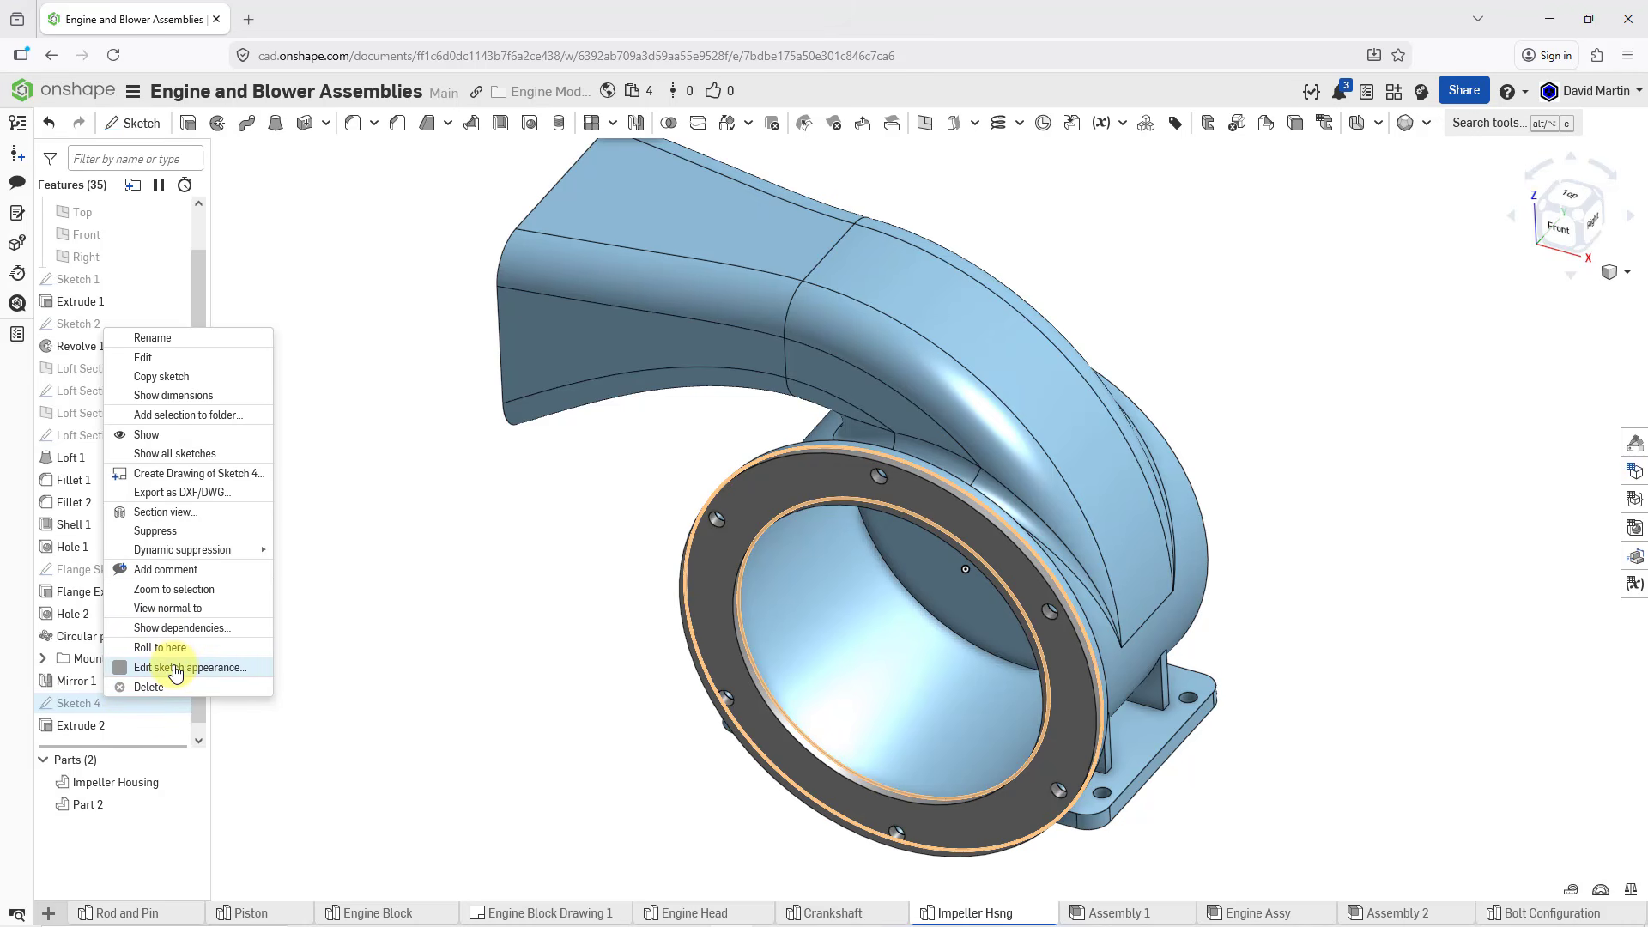
click(172, 337)
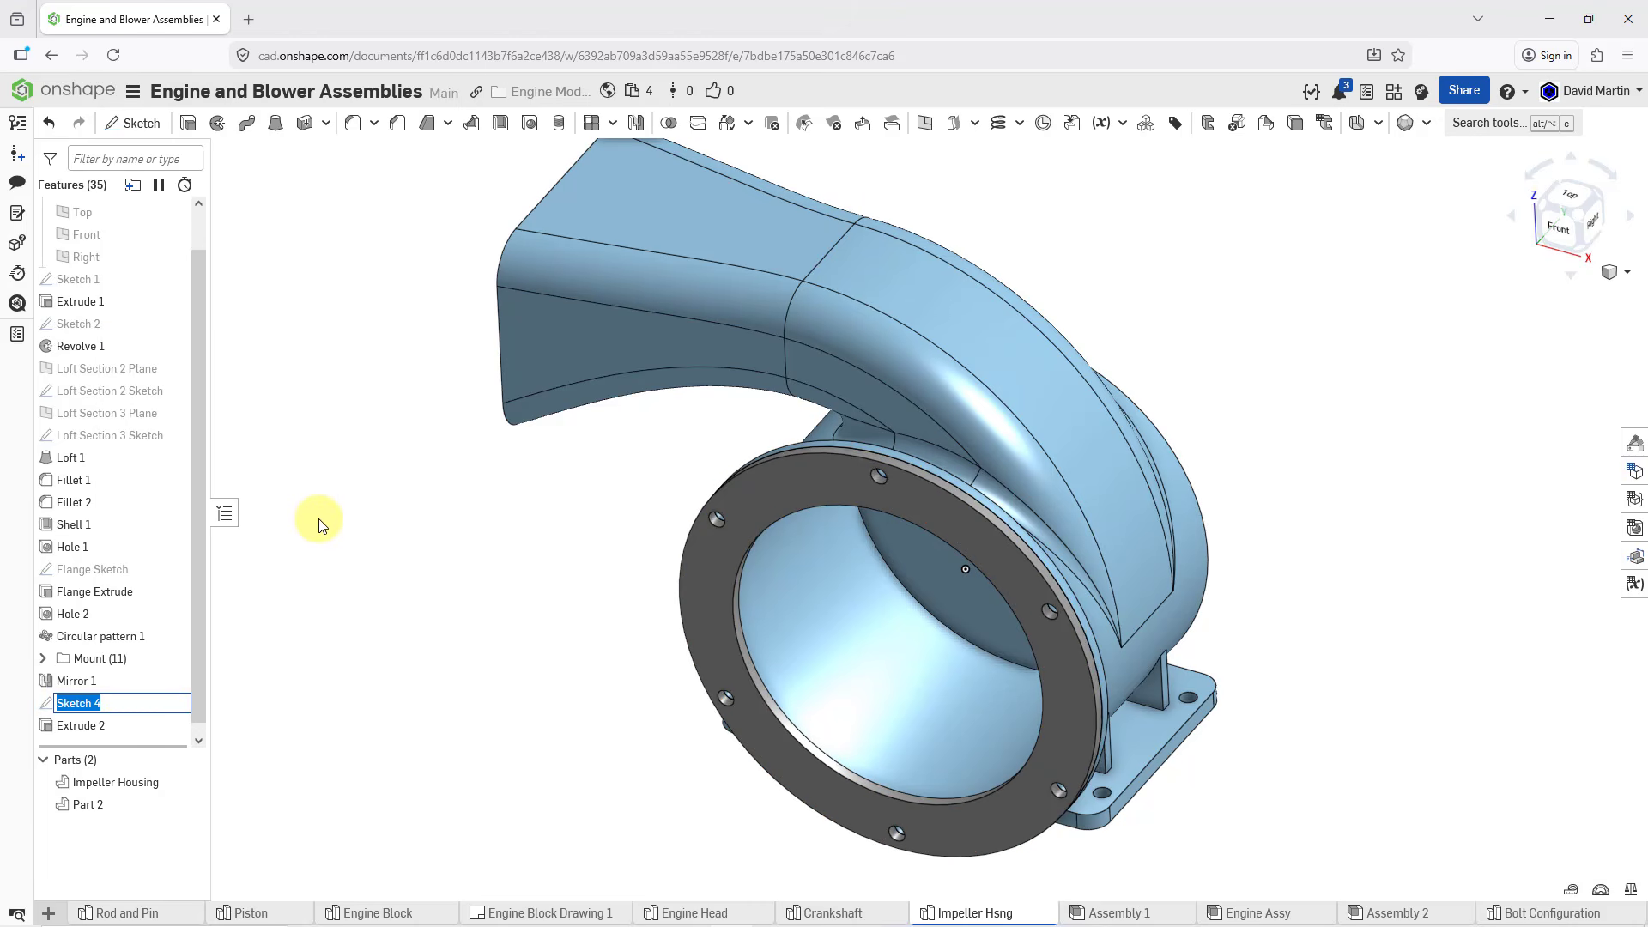
text(Flange Part Sketch)
key(Return)
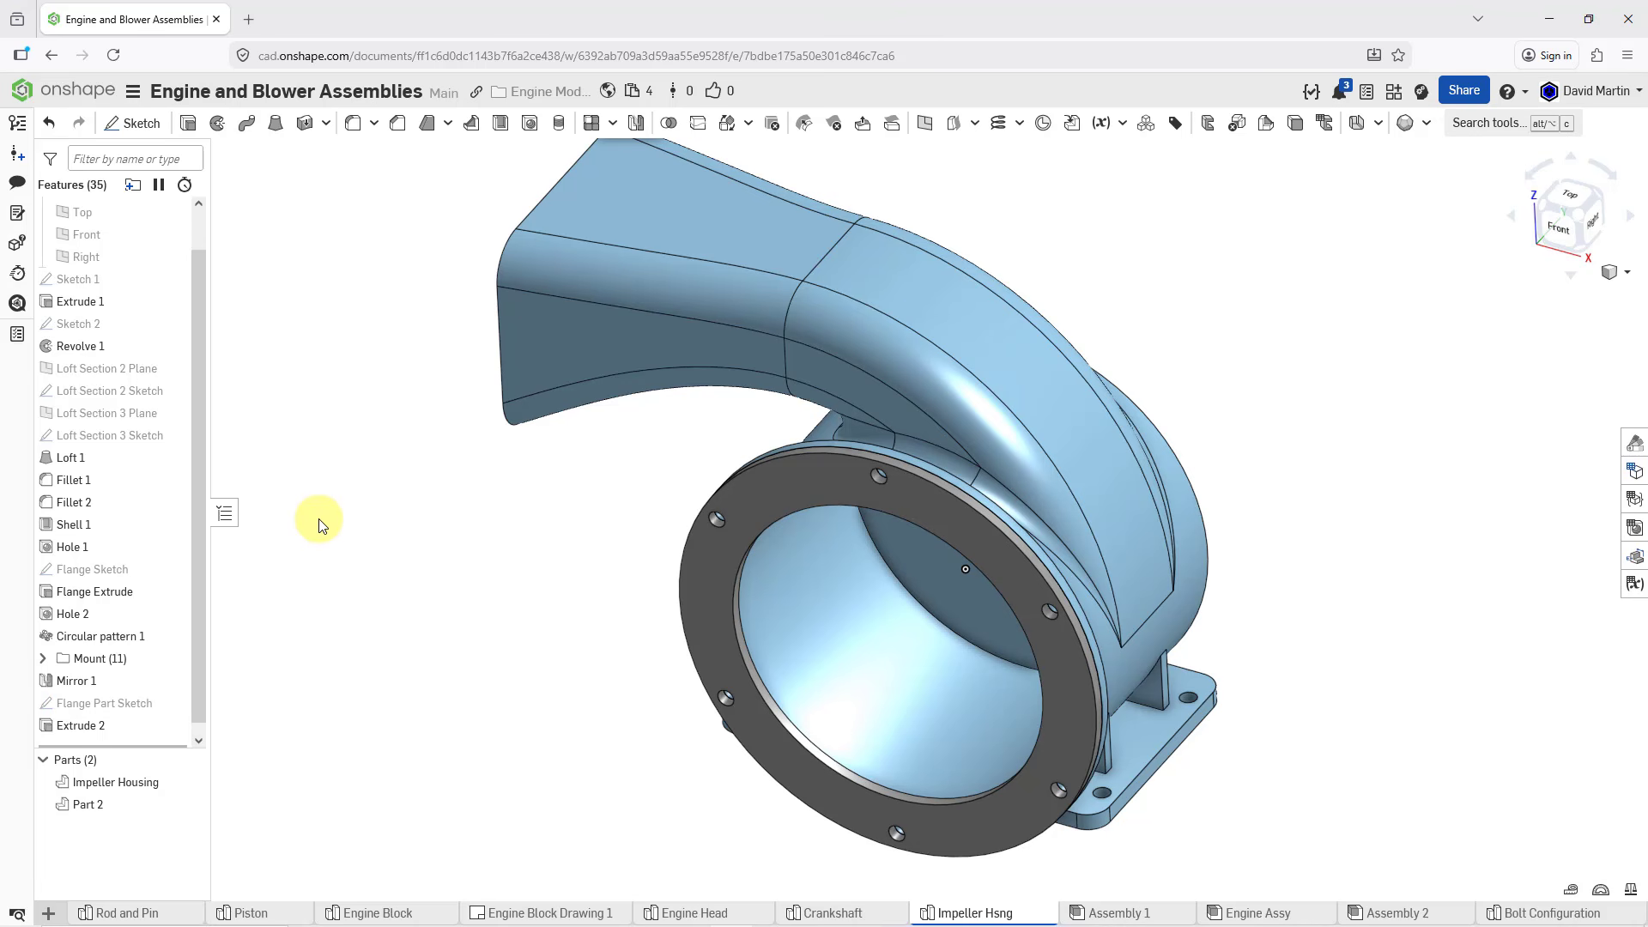
Rename the Extrude 2 feature as "Flange Part Extrude"
click(101, 725)
right_click(101, 724)
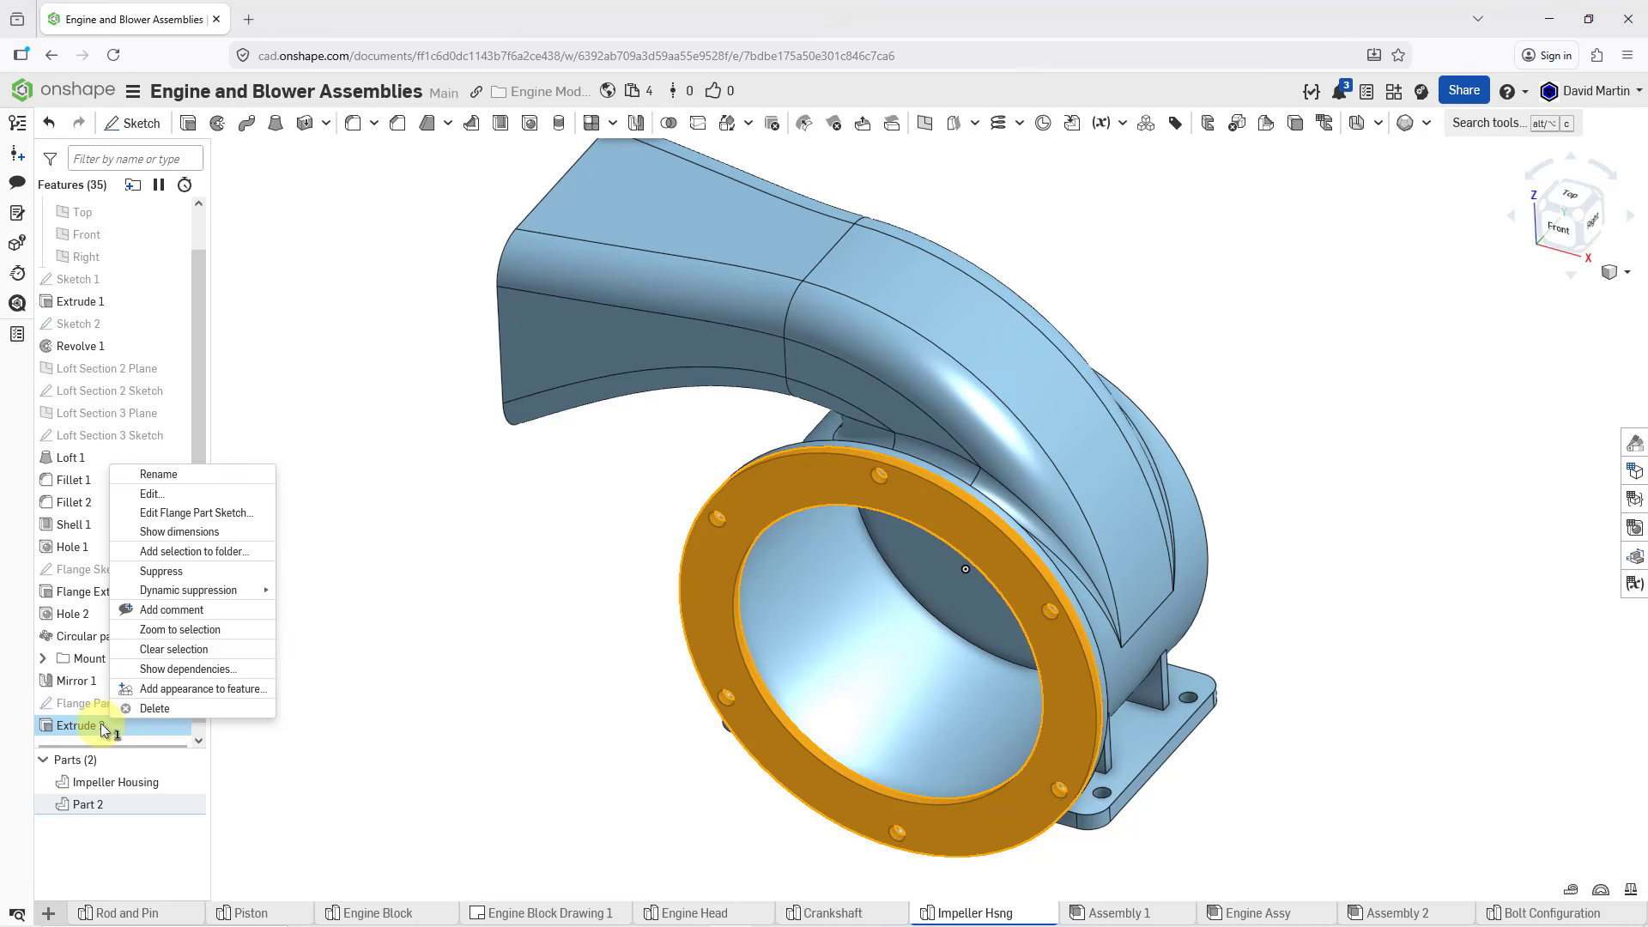
click(157, 474)
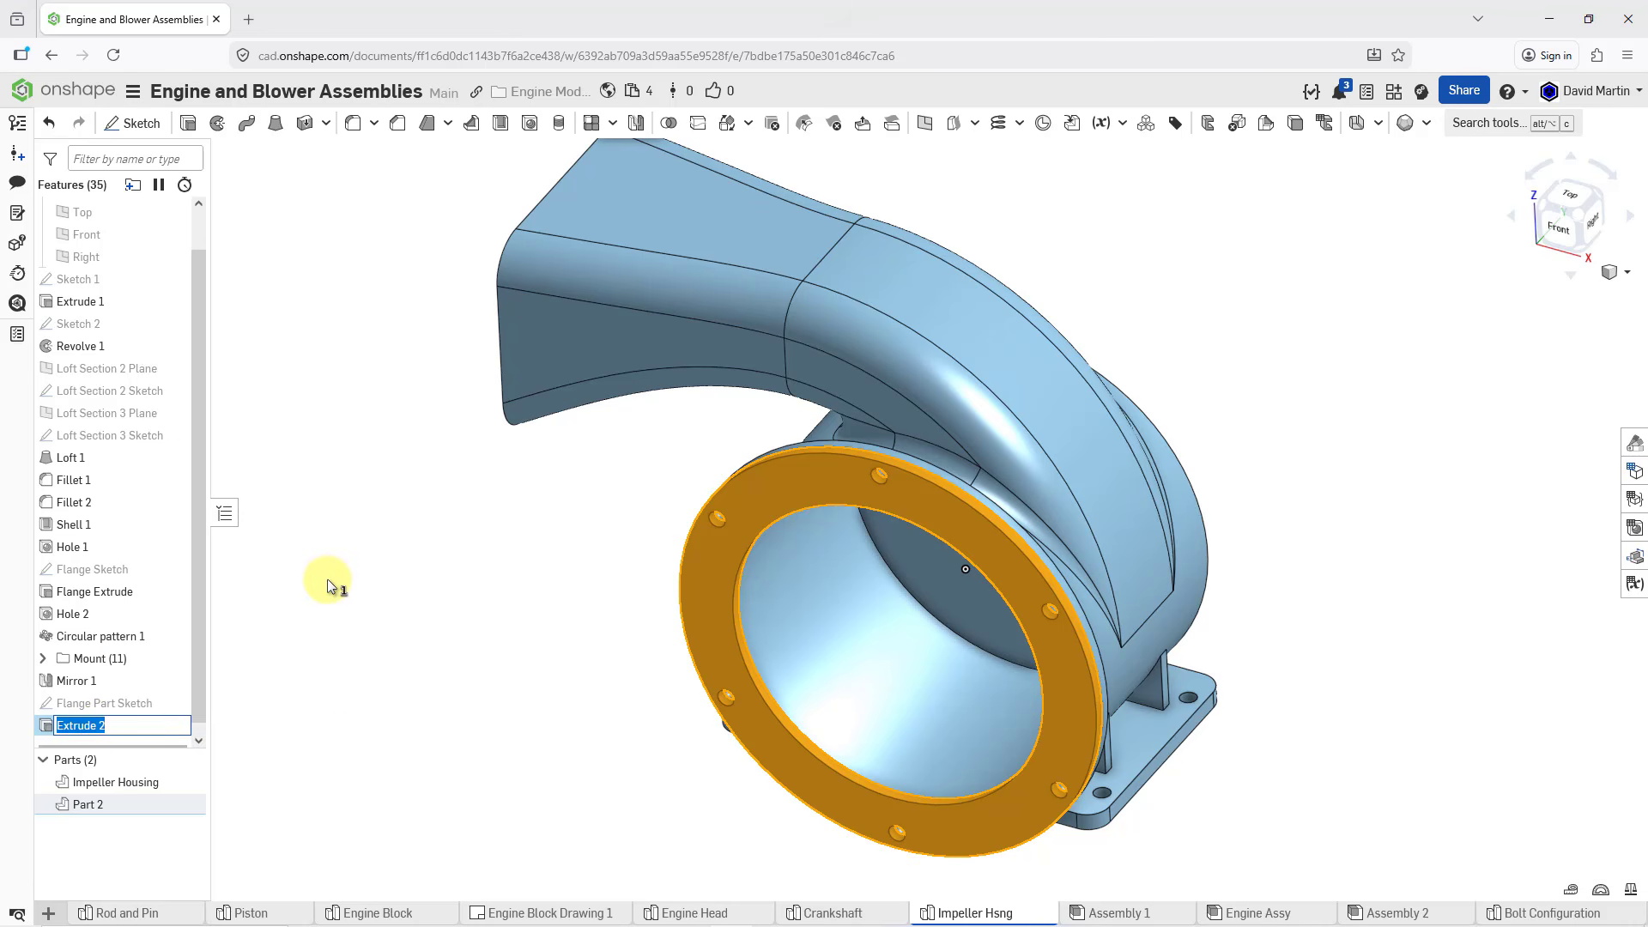
text(Flange Part Extrude)
key(Return)
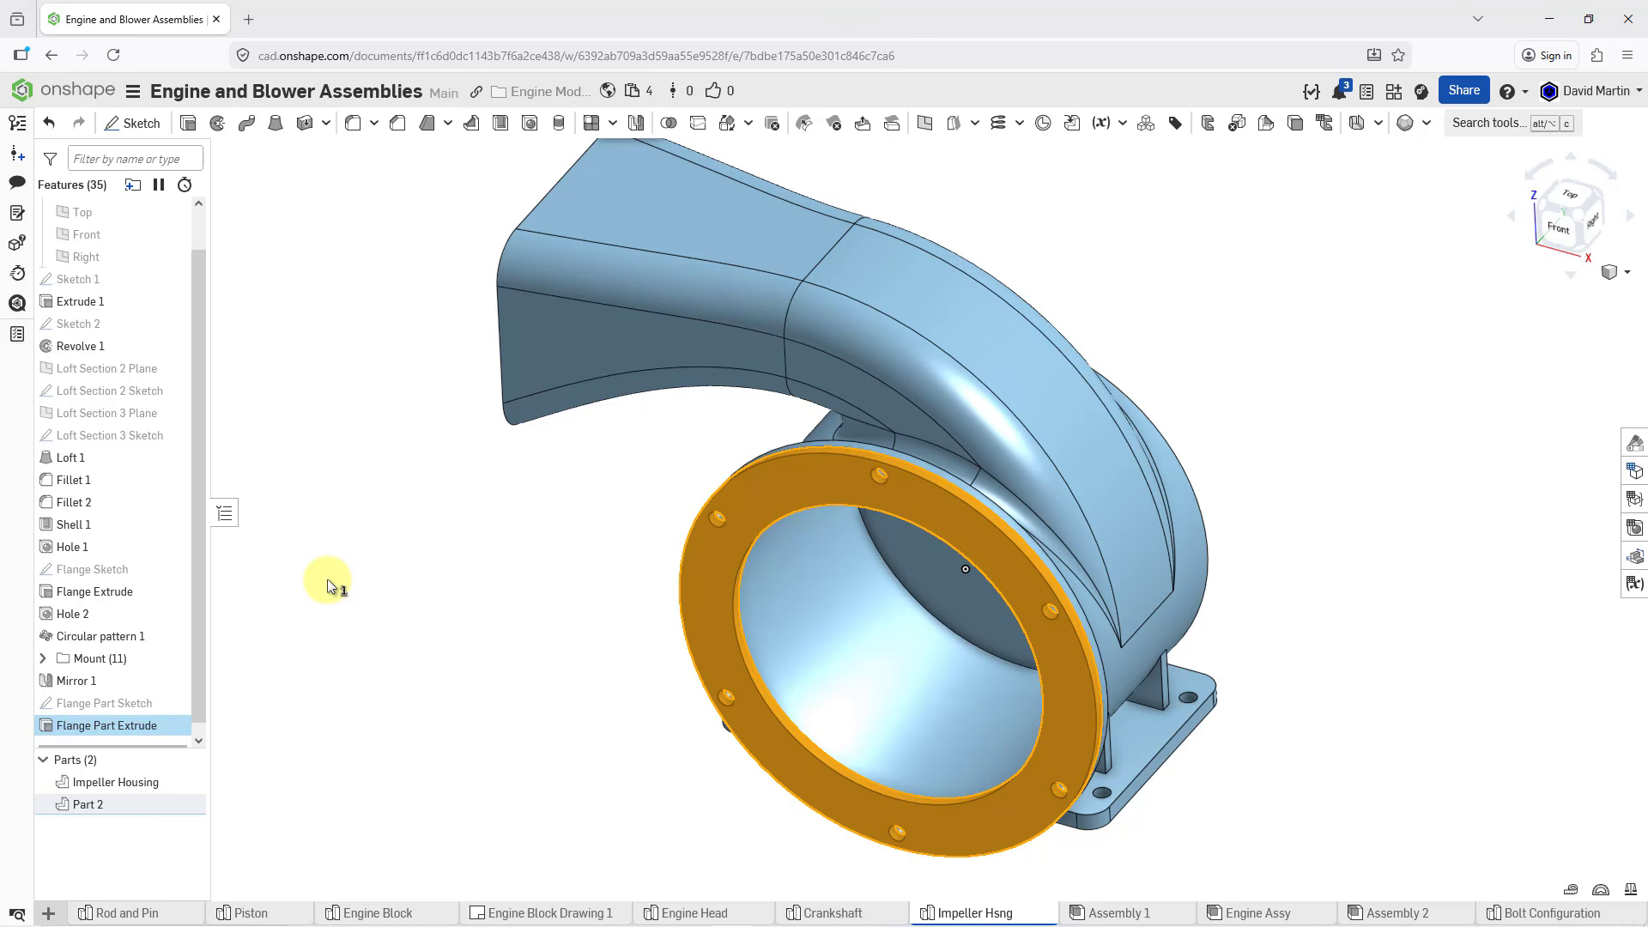
Rename the new ring part, Part 2, as "Blower Flange"
right_click(100, 805)
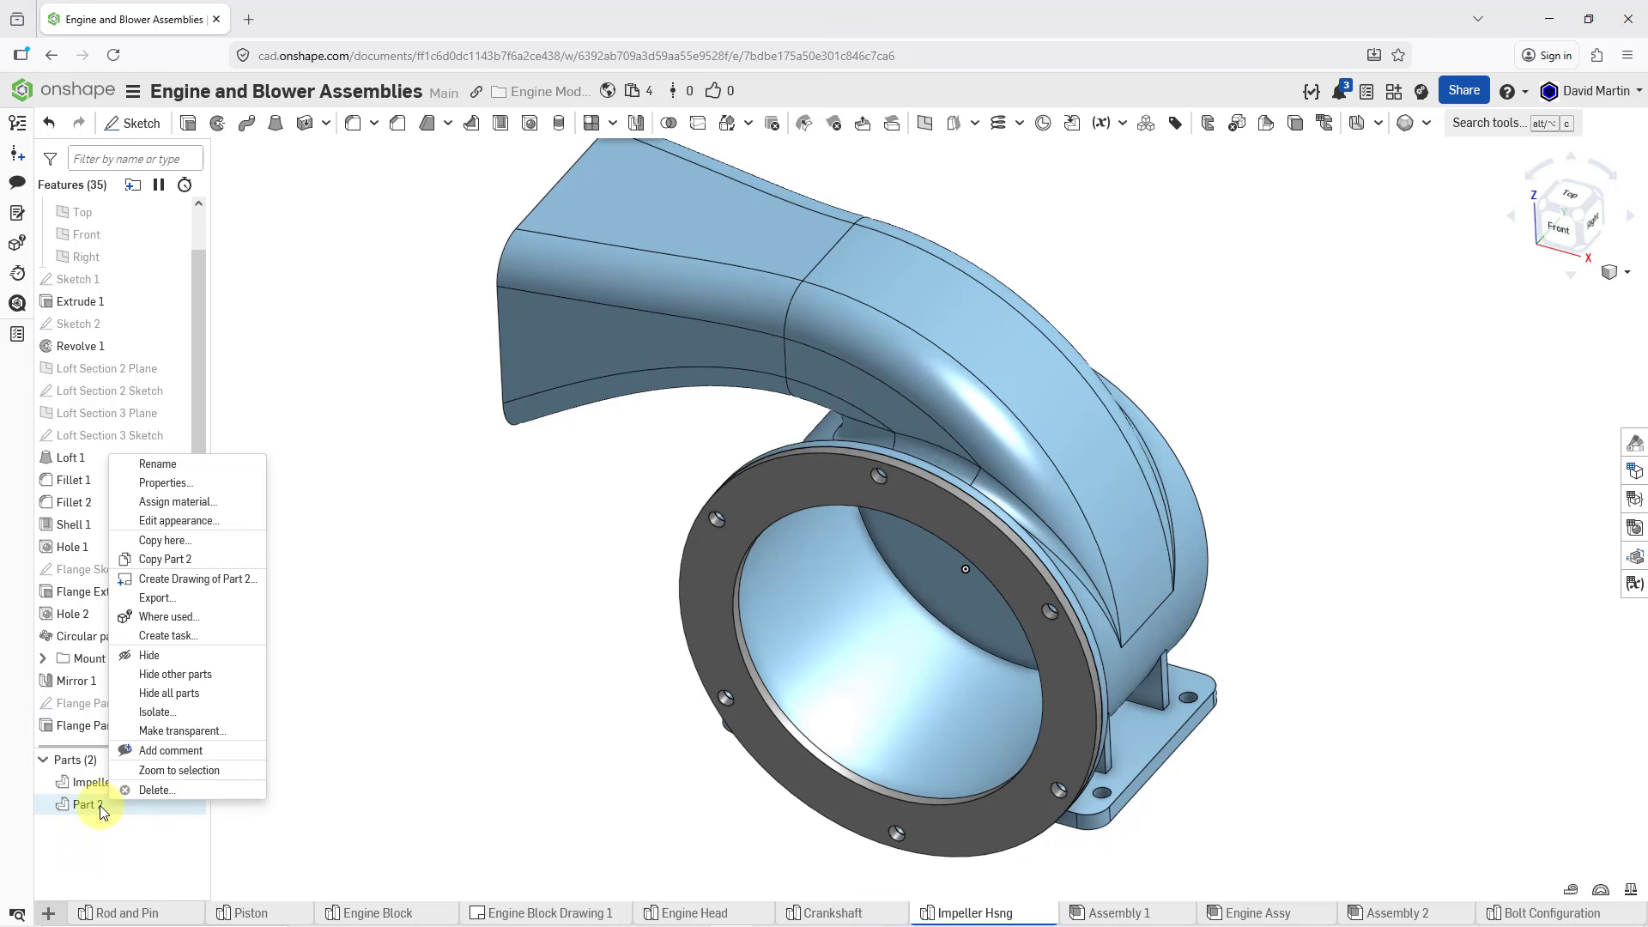
click(158, 466)
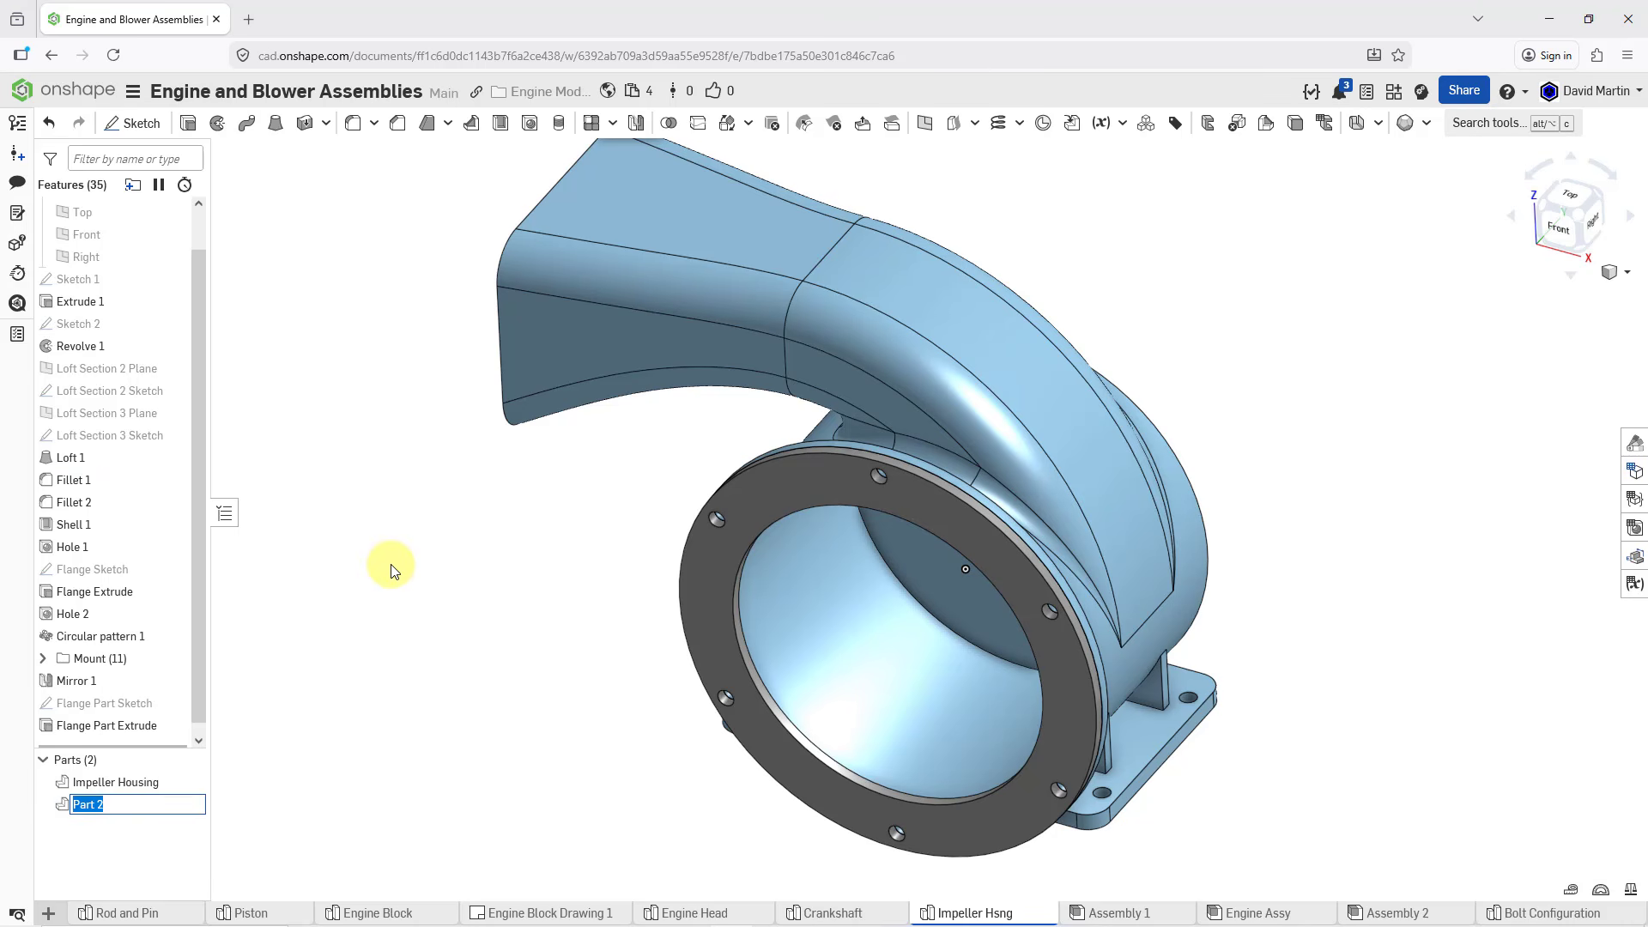
text(Blower Flange)
key(Return)
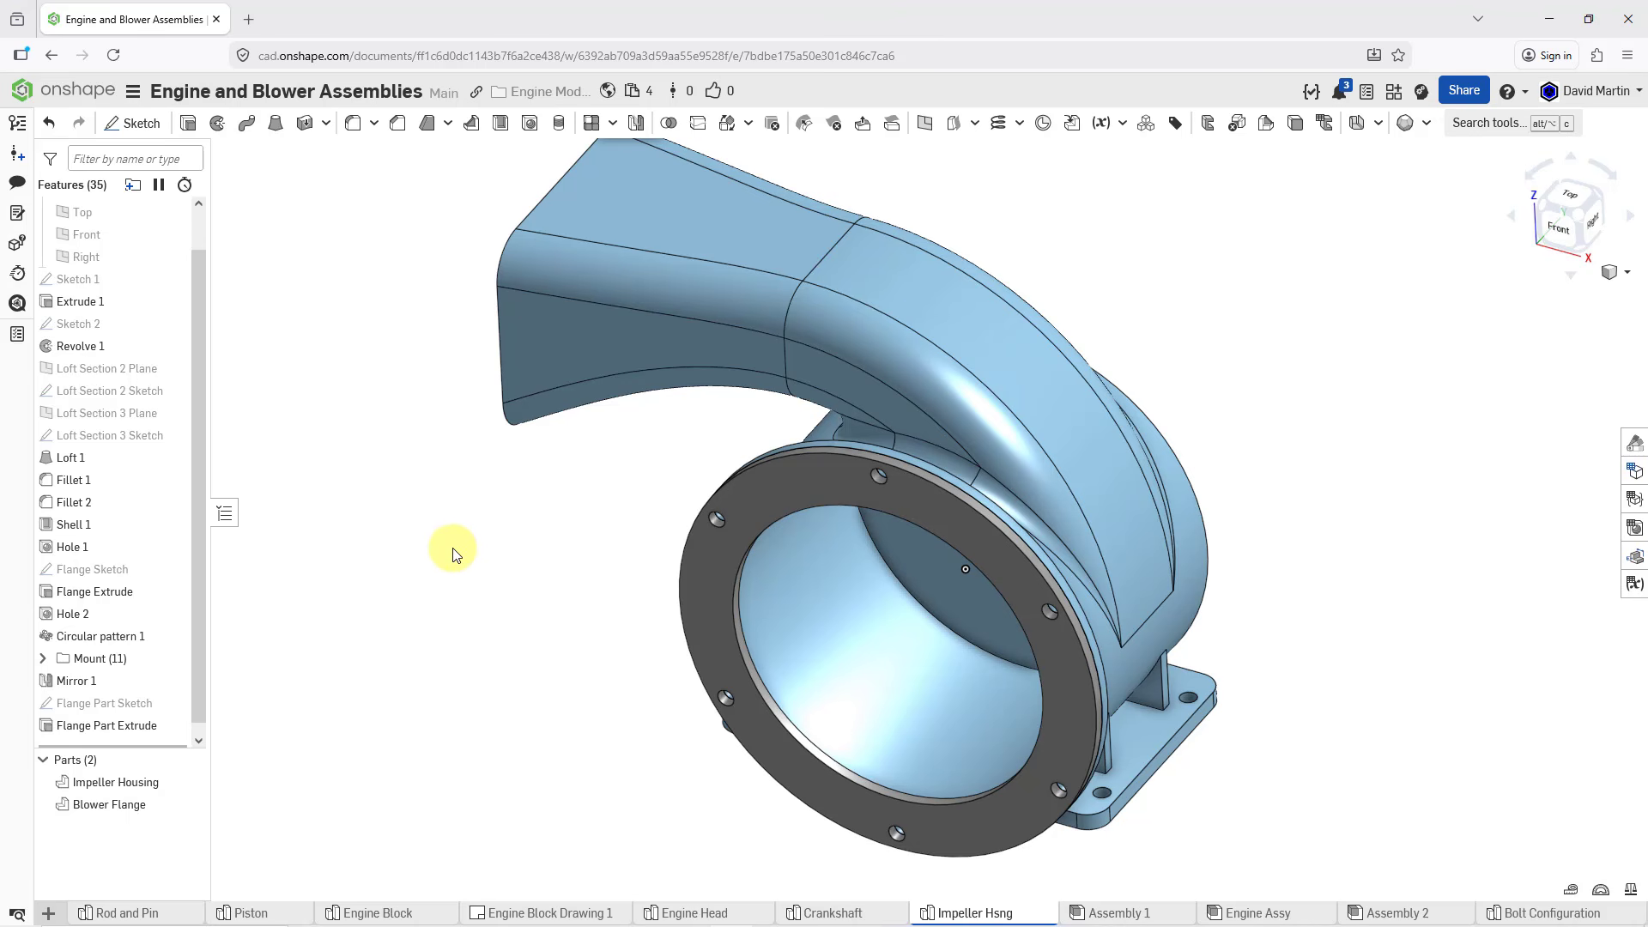